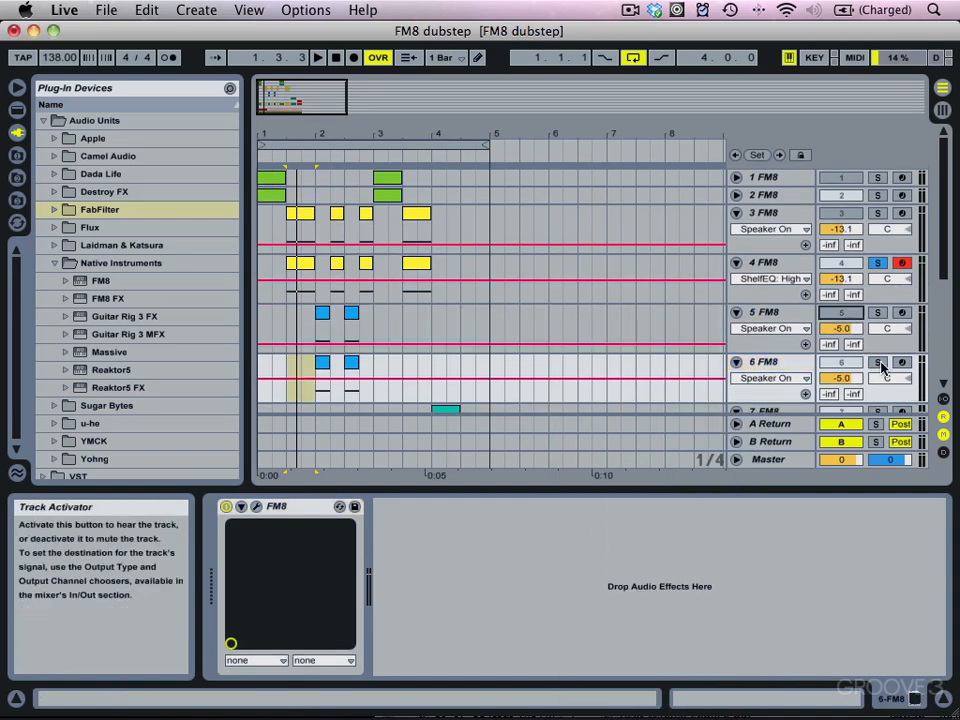
- Solo track 6 FM8, select its first blue clip and open the track's FM8 editor on a new sound
click(877, 362)
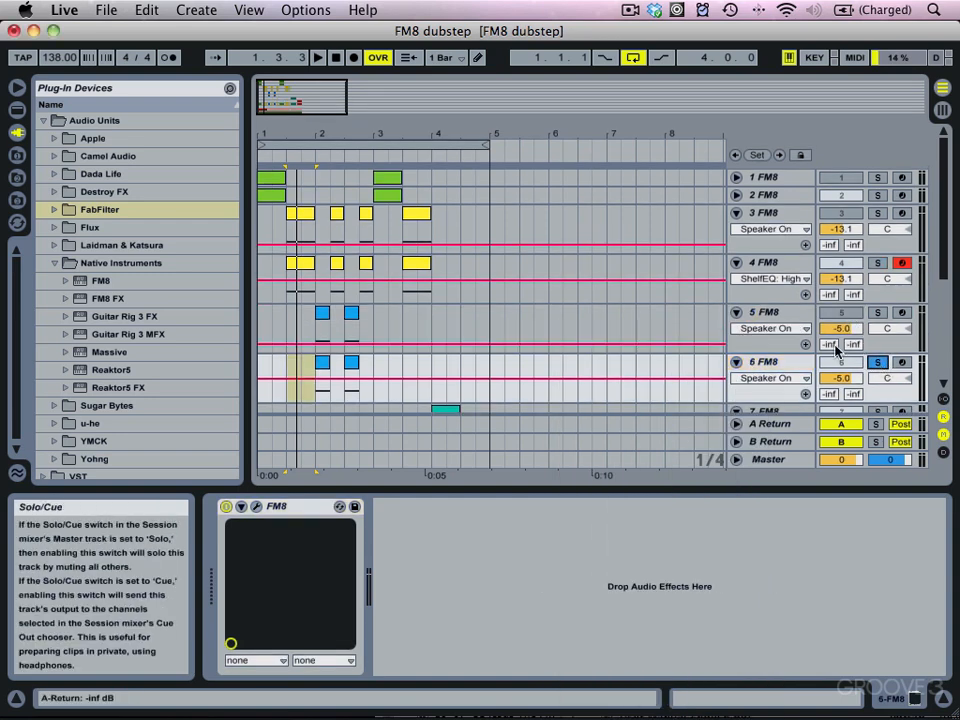
click(321, 388)
click(256, 512)
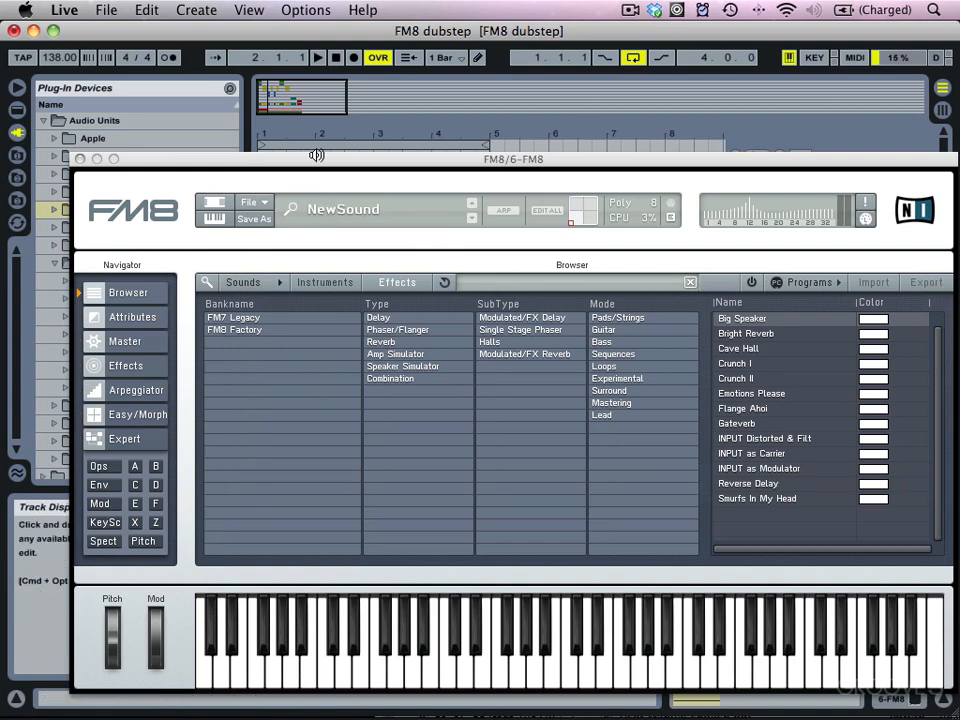
click(251, 203)
click(251, 203)
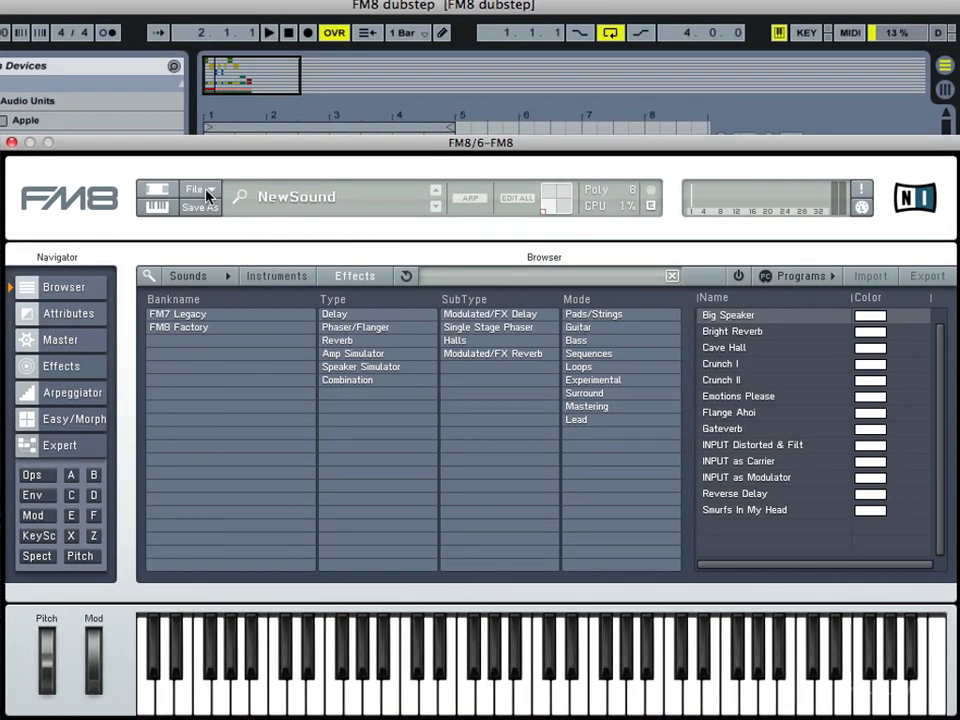
- Configure operators E and F in the Expert view: E modulating F at 100, F ratio 16.0000, E waveform Sawtooth
click(62, 446)
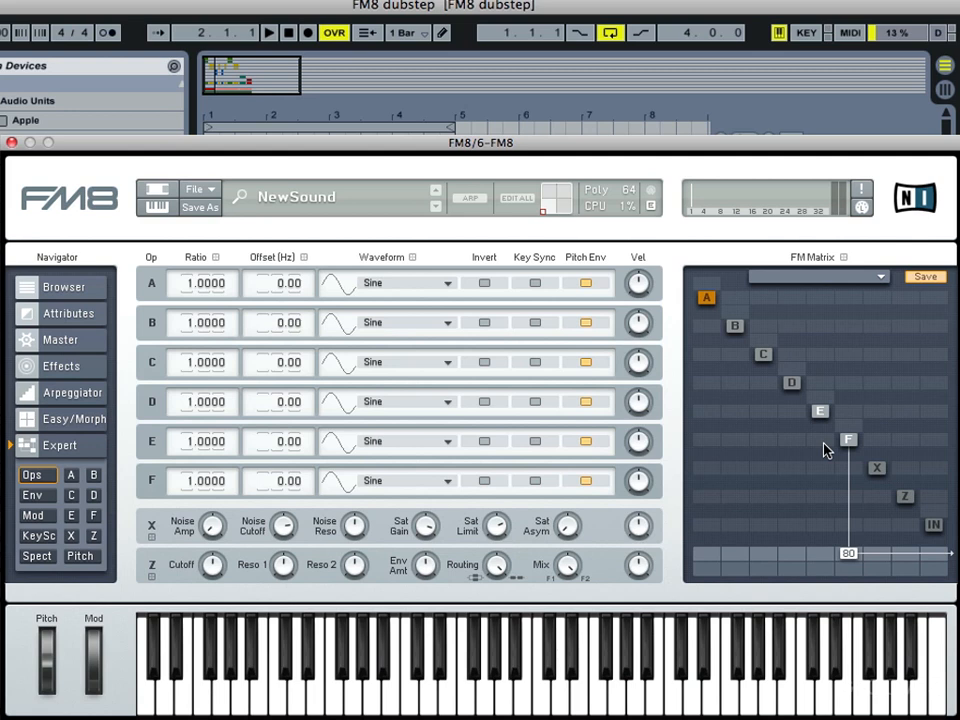
drag(820, 440, 821, 414)
drag(179, 478, 176, 469)
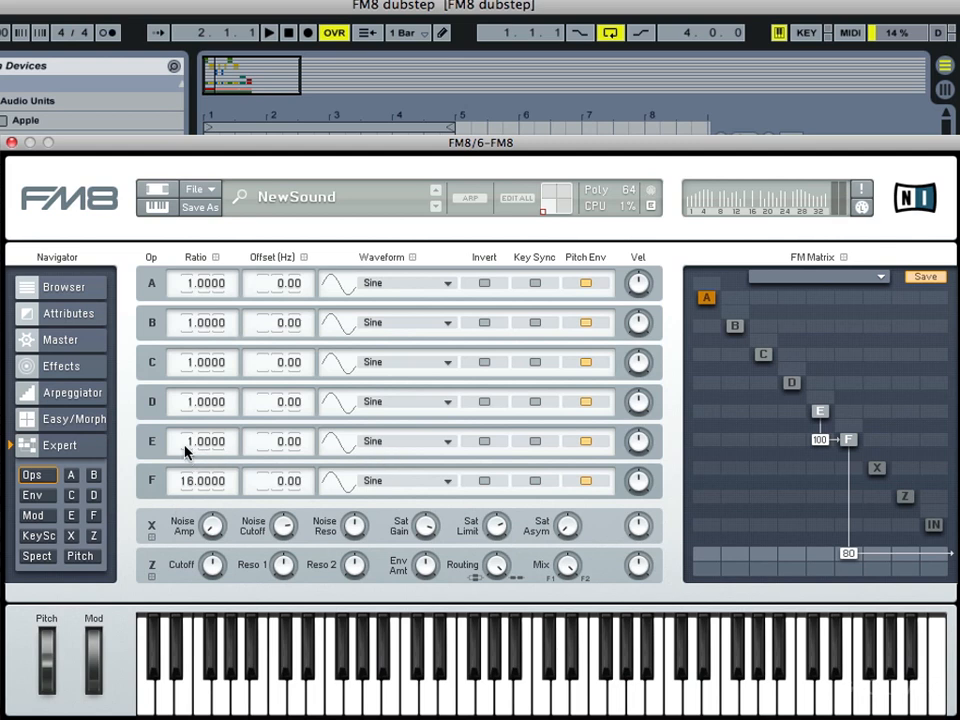
click(409, 446)
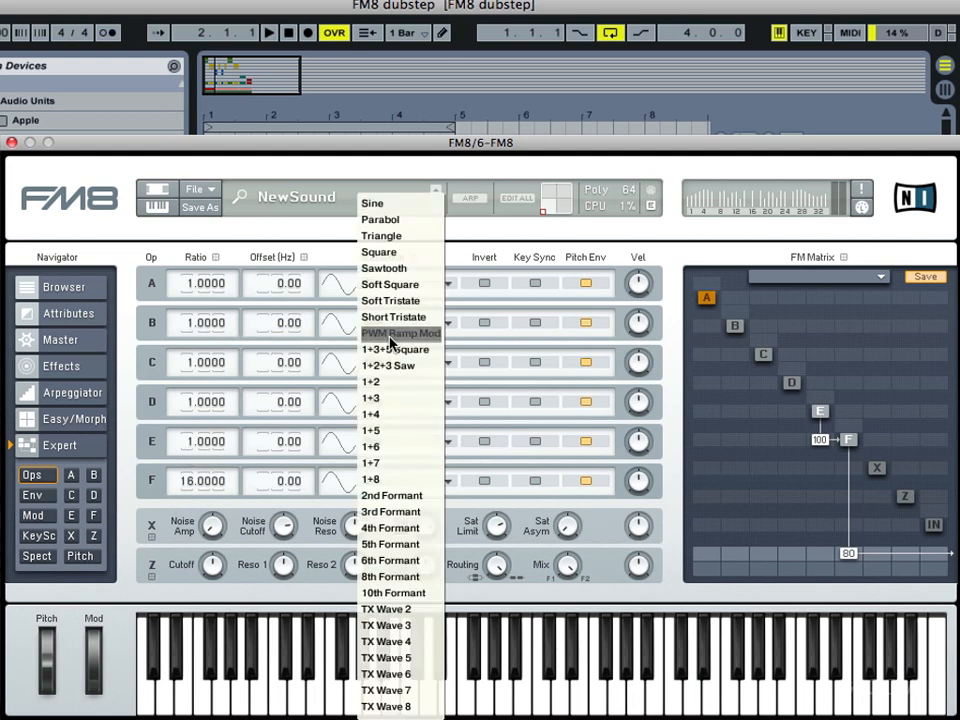
click(395, 269)
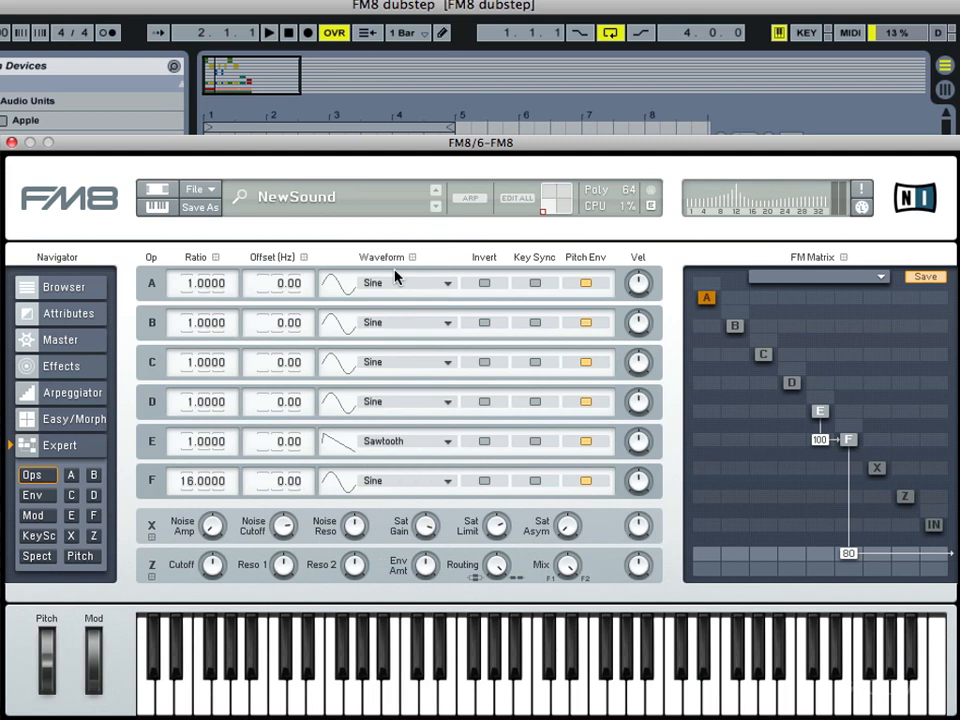
- Set the pitch envelope amount to 100 and shape a rise from the lowest level, with breakpoint 2 at a level of about -0.47
click(78, 558)
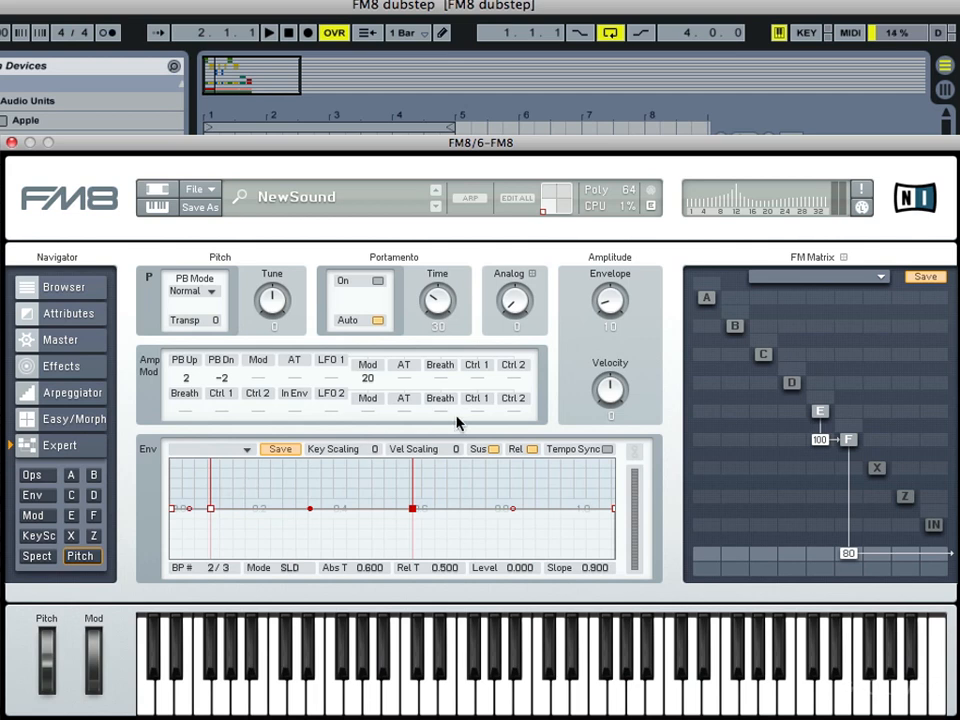
drag(612, 333, 607, 199)
click(173, 510)
mouse_move(173, 510)
mouse_down()
mouse_move(176, 566)
mouse_move(187, 511)
mouse_up()
drag(413, 509, 407, 539)
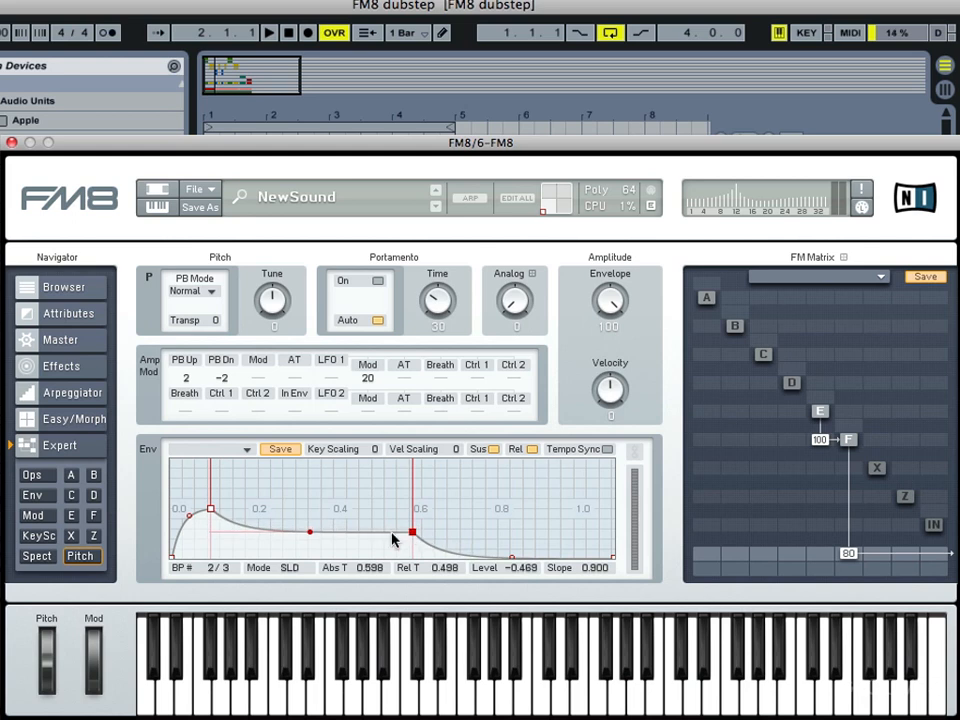
- Bend the pitch envelope's middle segment to a slope of about 0.21 and move breakpoint 2 to about 0.85, level -0.35
drag(311, 537, 325, 472)
drag(412, 531, 484, 526)
drag(594, 554, 527, 564)
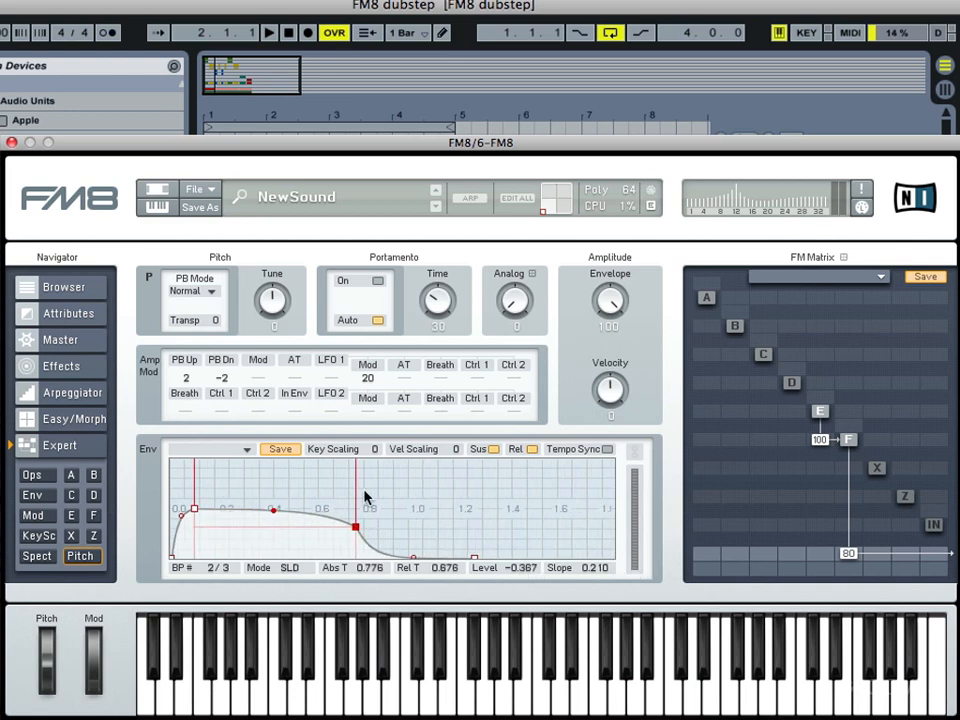
drag(358, 528, 375, 529)
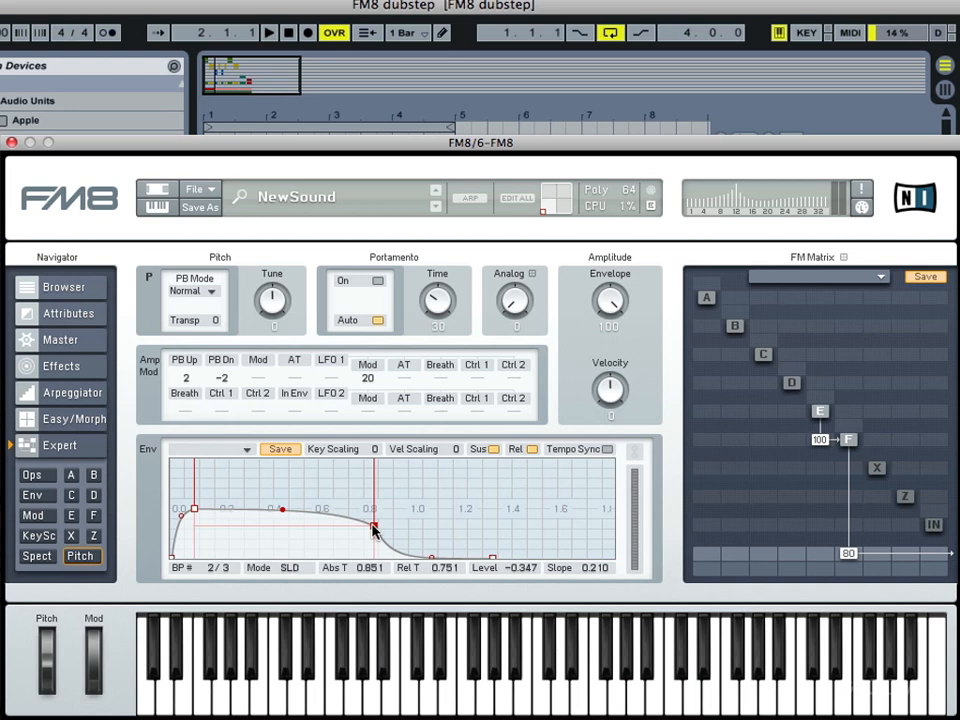
drag(281, 514, 285, 510)
- Set the master output volume to 68 and the unison to 8 voices with detune 32 and pan 34
click(55, 366)
click(55, 340)
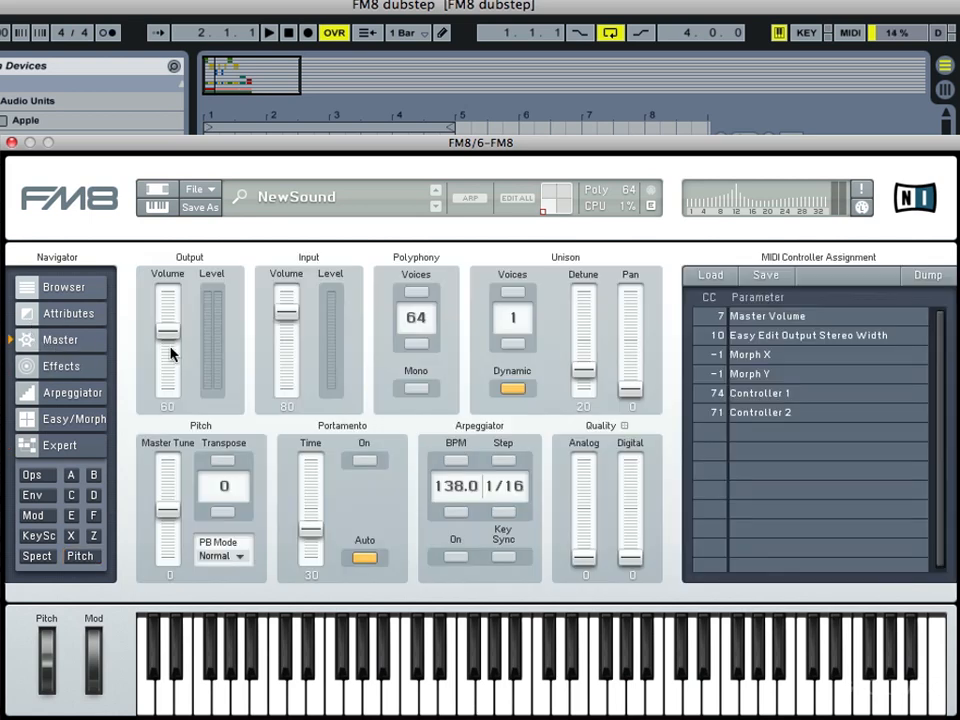
drag(170, 336, 171, 327)
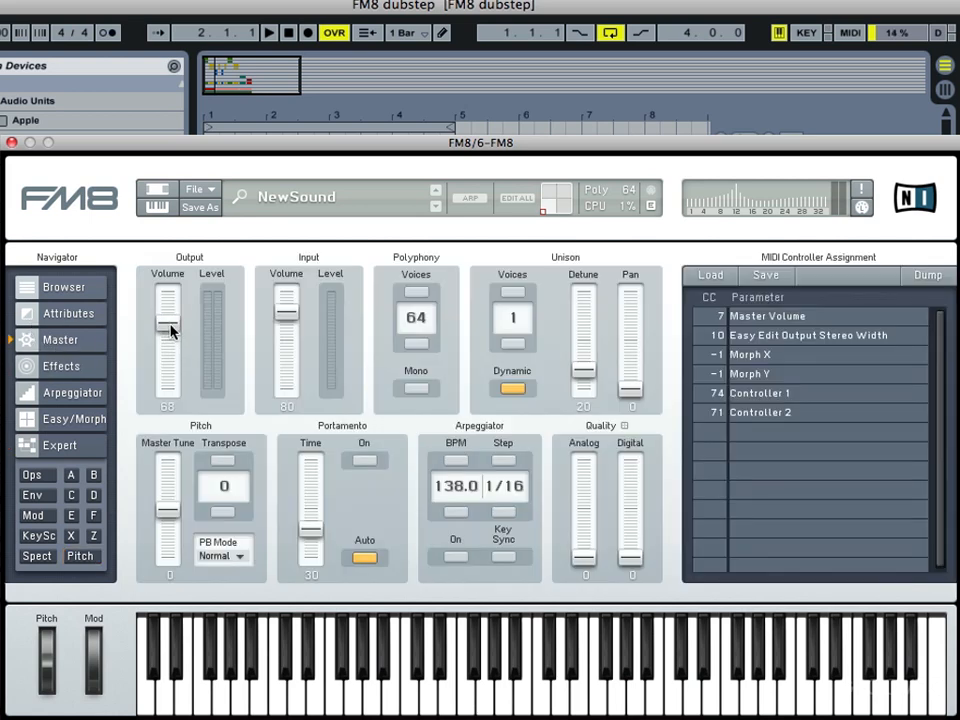
click(513, 292)
drag(415, 340, 417, 262)
drag(589, 381, 630, 350)
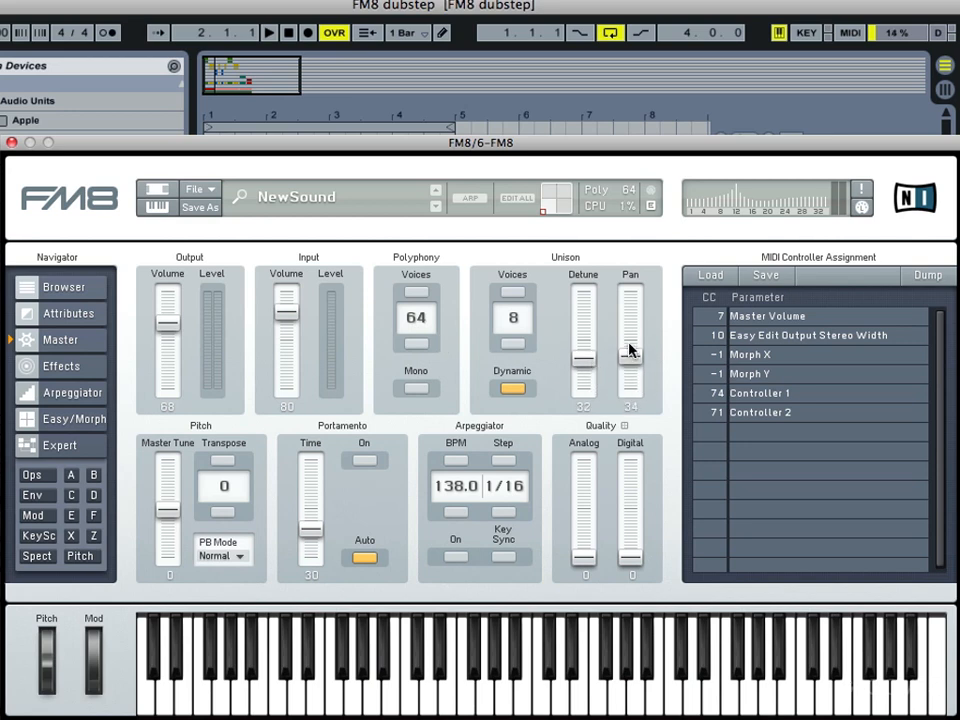
- Enable the Reverb effect and set its dry/wet mix to 28
click(62, 366)
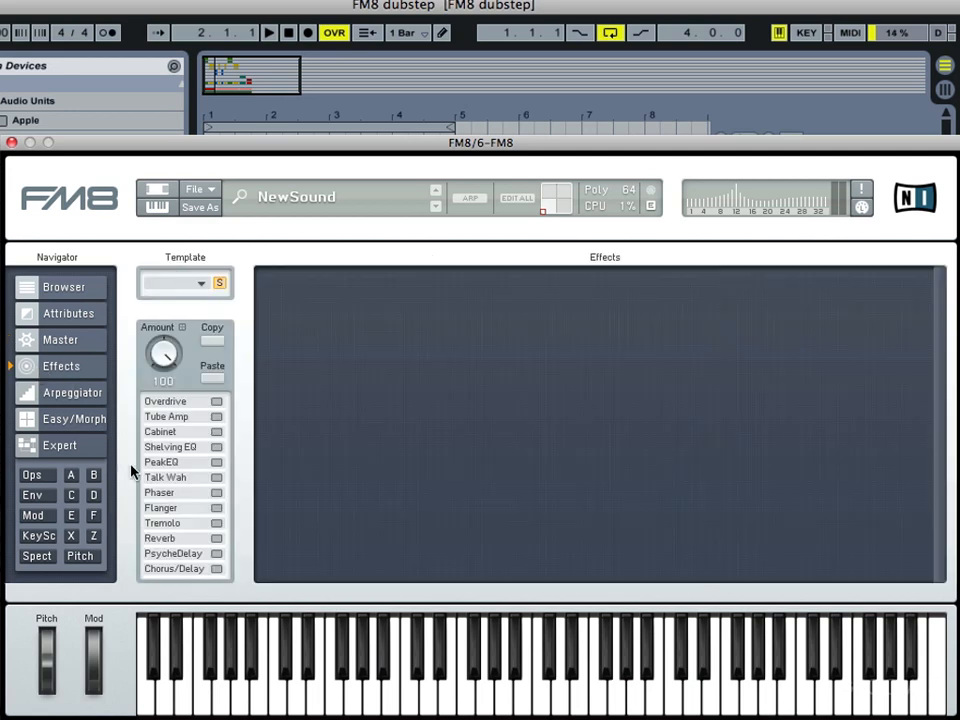
click(172, 538)
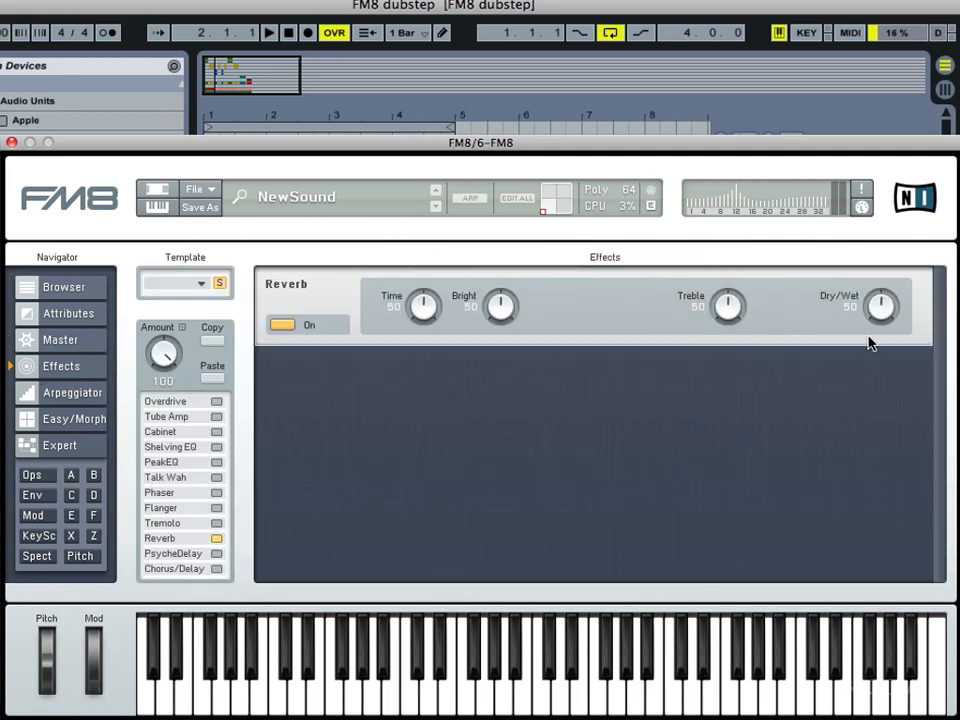
drag(876, 305, 874, 340)
- Enable Chorus/Delay, lower its dry/wet mix, trim the reverb's mix slightly and close the FM8 editor
click(214, 568)
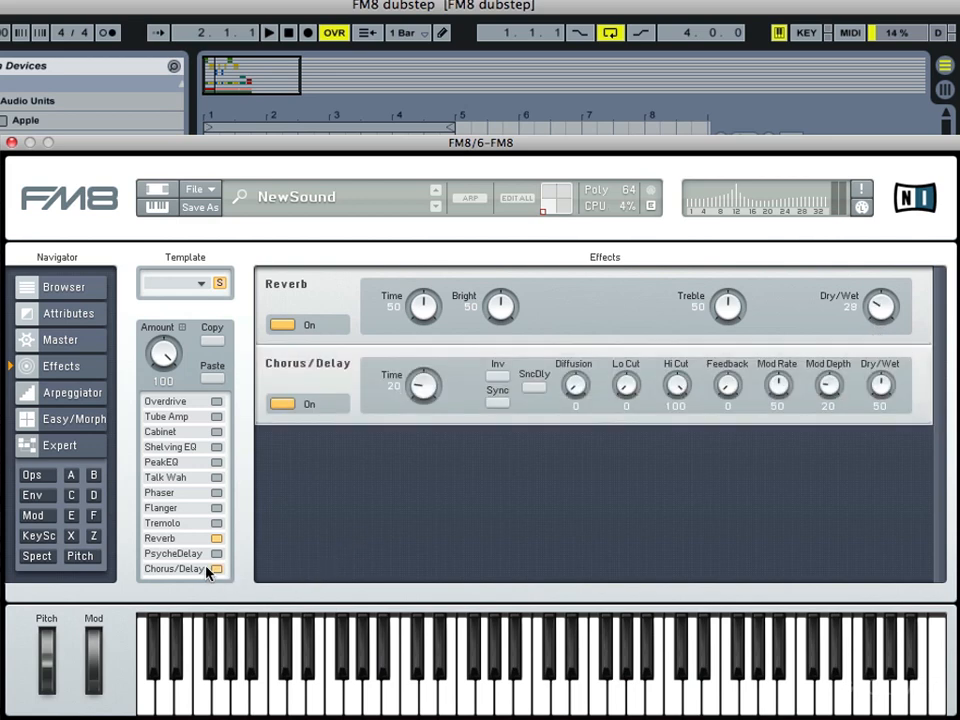
drag(881, 386, 880, 420)
drag(888, 318, 885, 322)
click(12, 143)
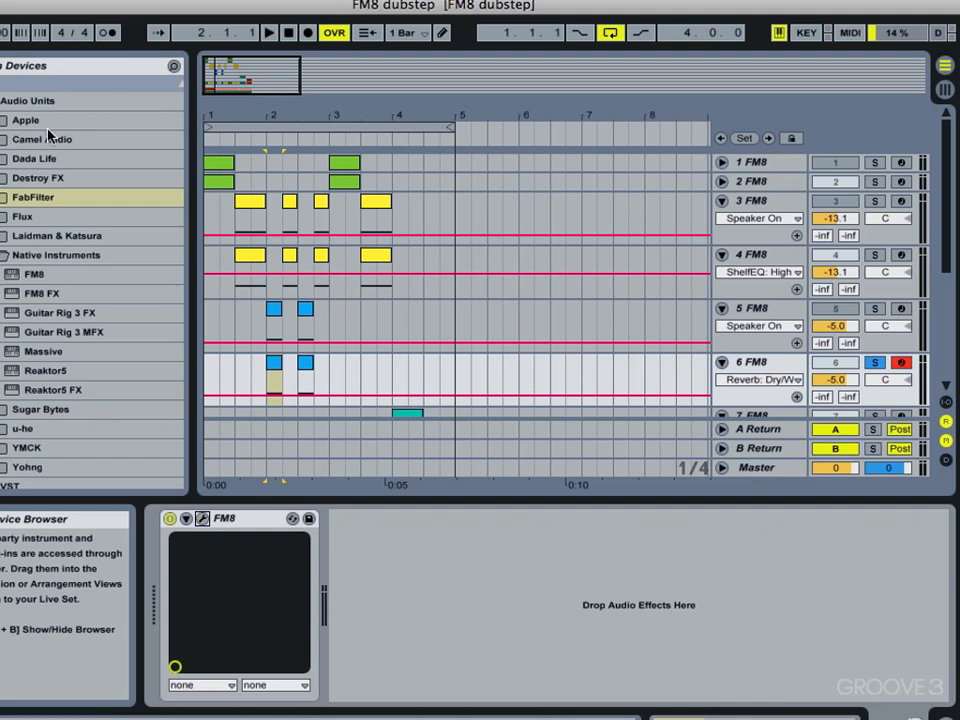
- Duplicate track 7 FM8 with its teal clip and deactivate the original track
scroll(834, 251, down, 5)
right_click(771, 296)
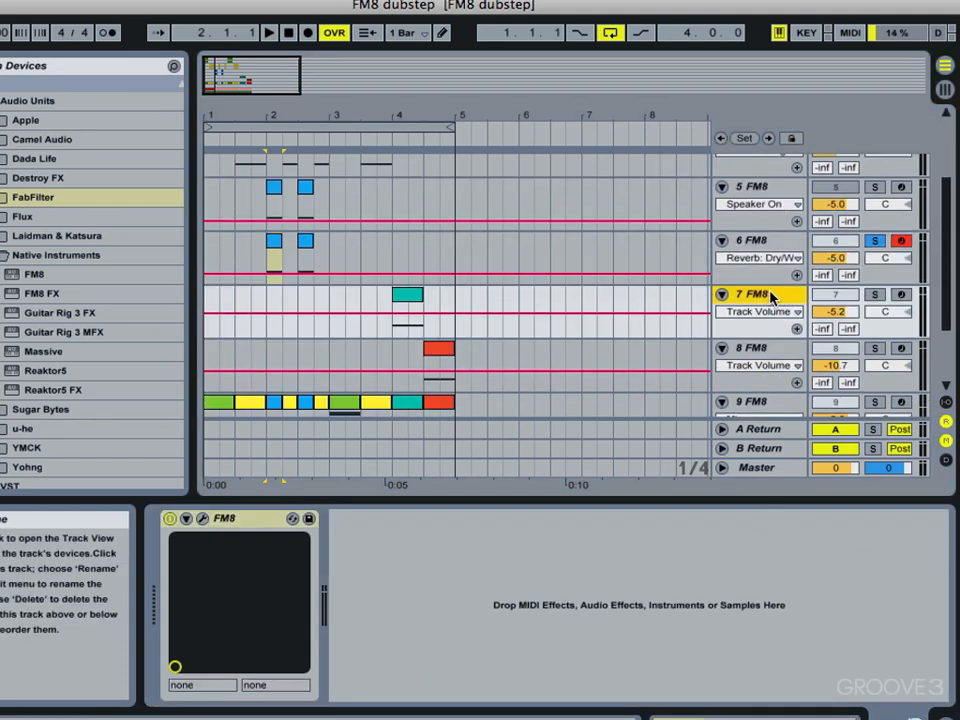
click(696, 333)
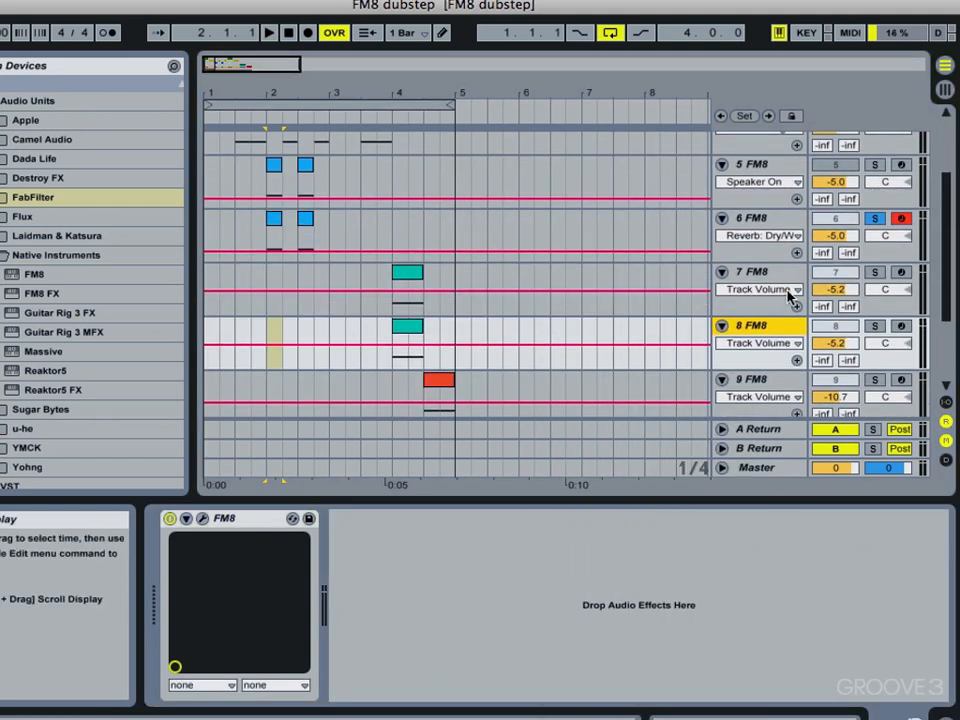
- Solo and arm the duplicated track 8 FM8, then open its FM8 editor on a new sound
click(884, 326)
click(901, 326)
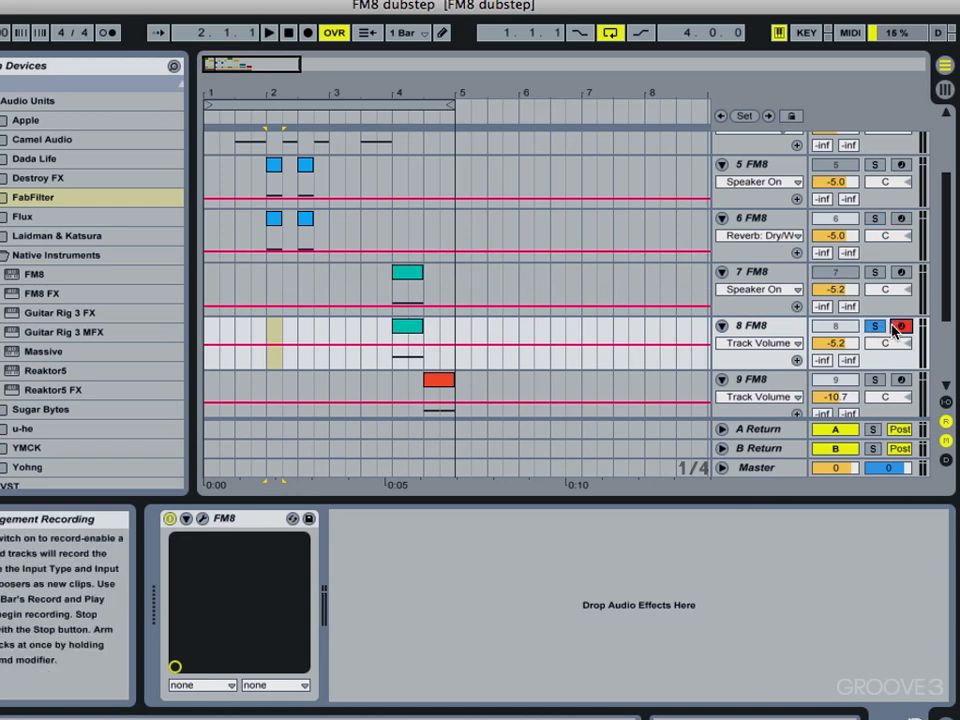
click(409, 332)
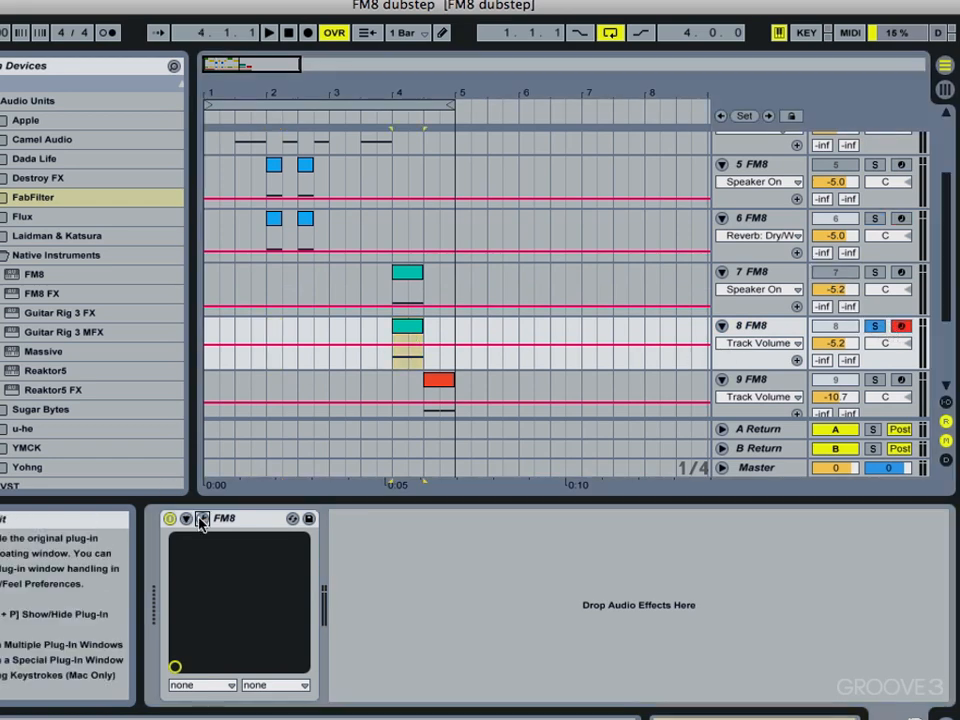
click(202, 518)
drag(201, 157, 196, 137)
click(196, 182)
click(208, 183)
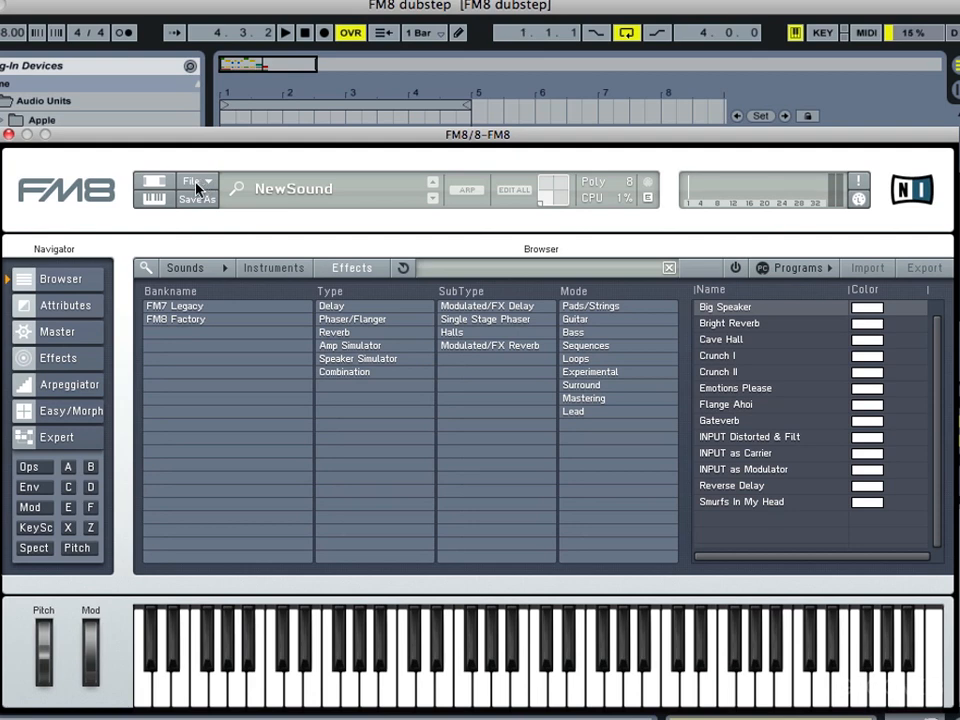
- Configure operators E and F in the Expert view: E modulating F at 90, E ratio 2.0000, F waveform Soft Square
click(62, 437)
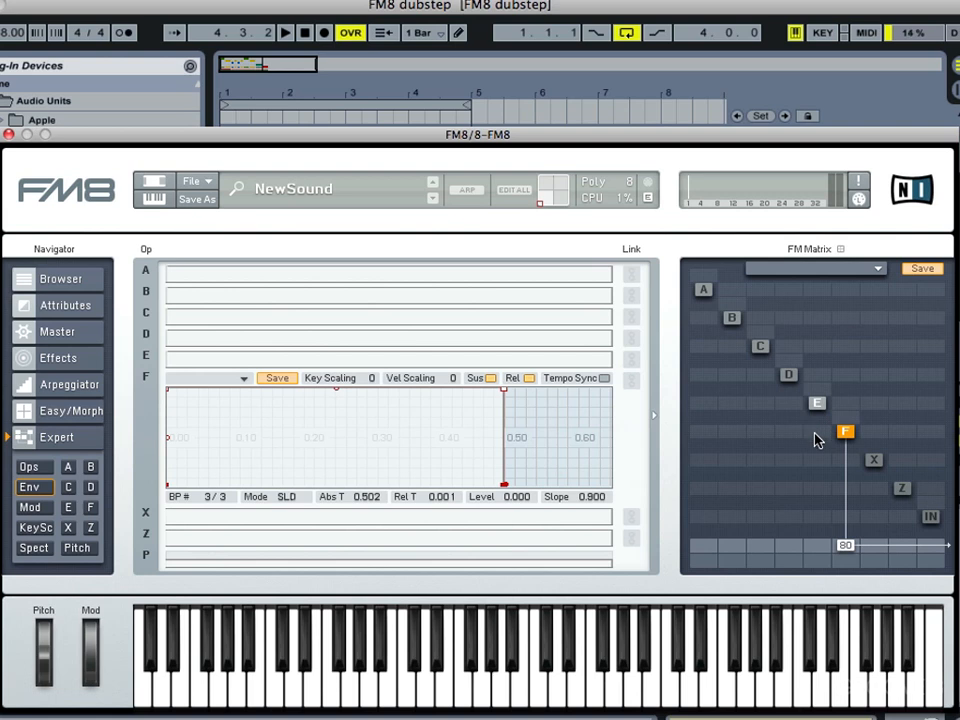
drag(816, 440, 815, 360)
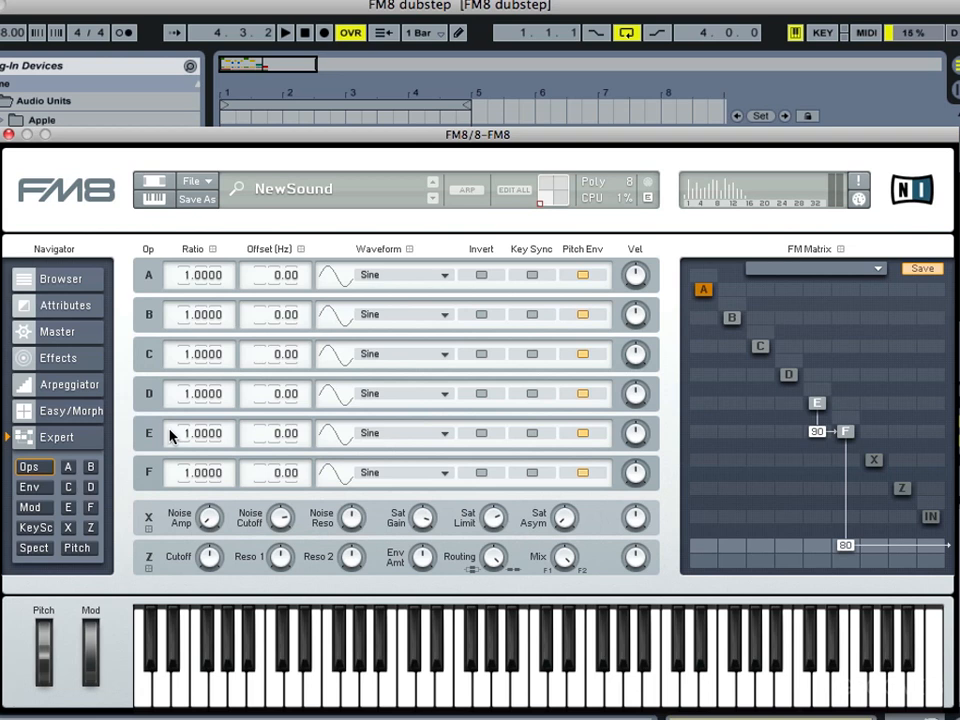
drag(173, 431, 173, 429)
click(396, 478)
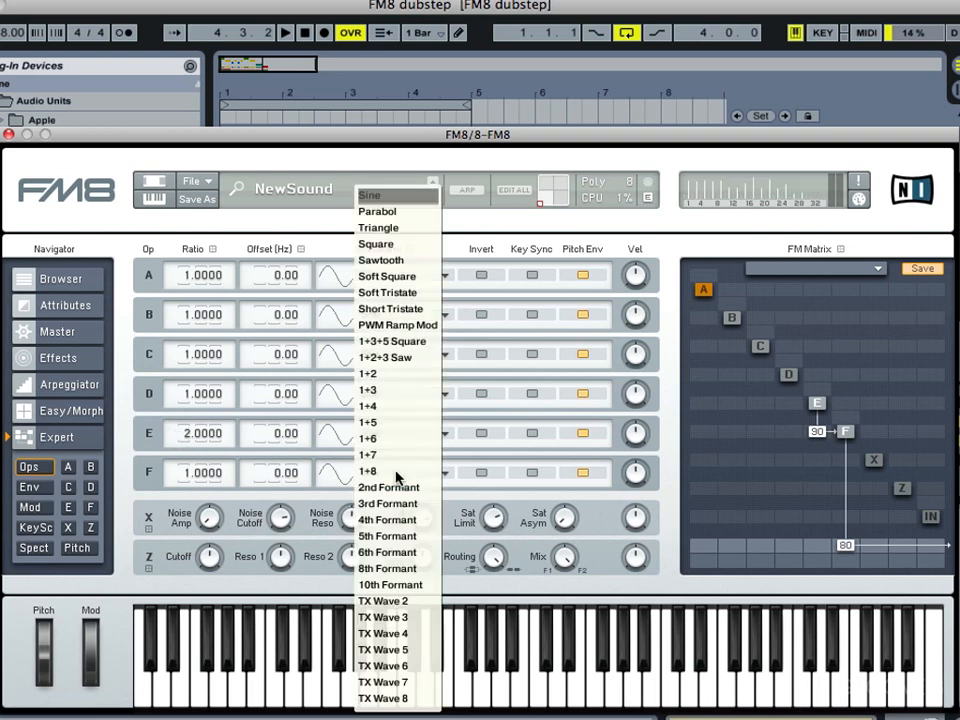
click(404, 280)
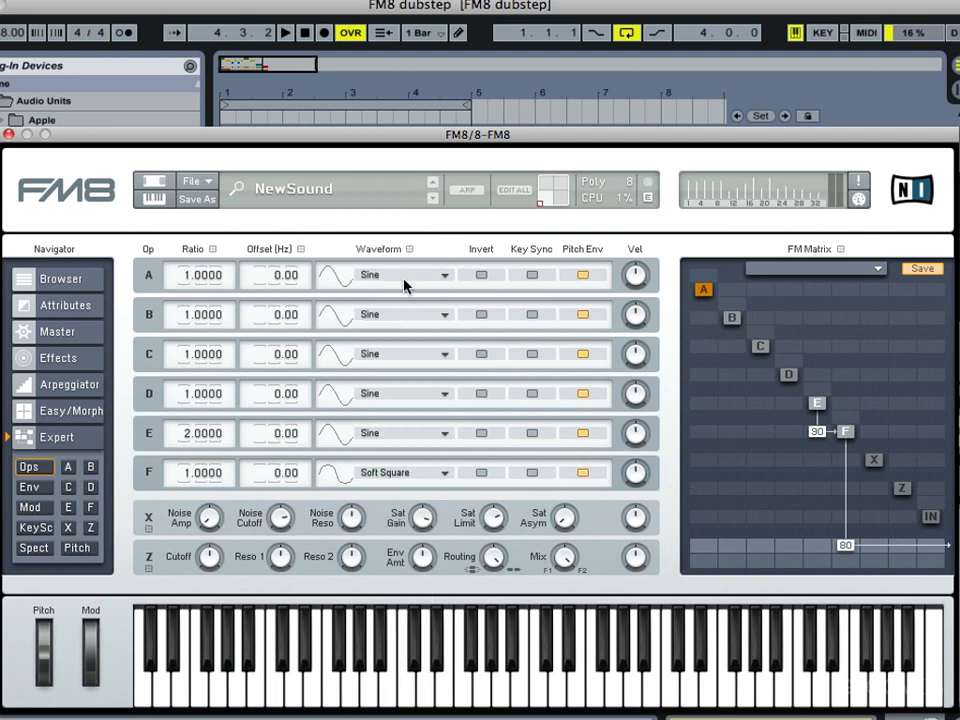
- Shape operator F's envelope with an attack of about 0.042 and a curved release of about 0.067 at slope 0.69
click(31, 487)
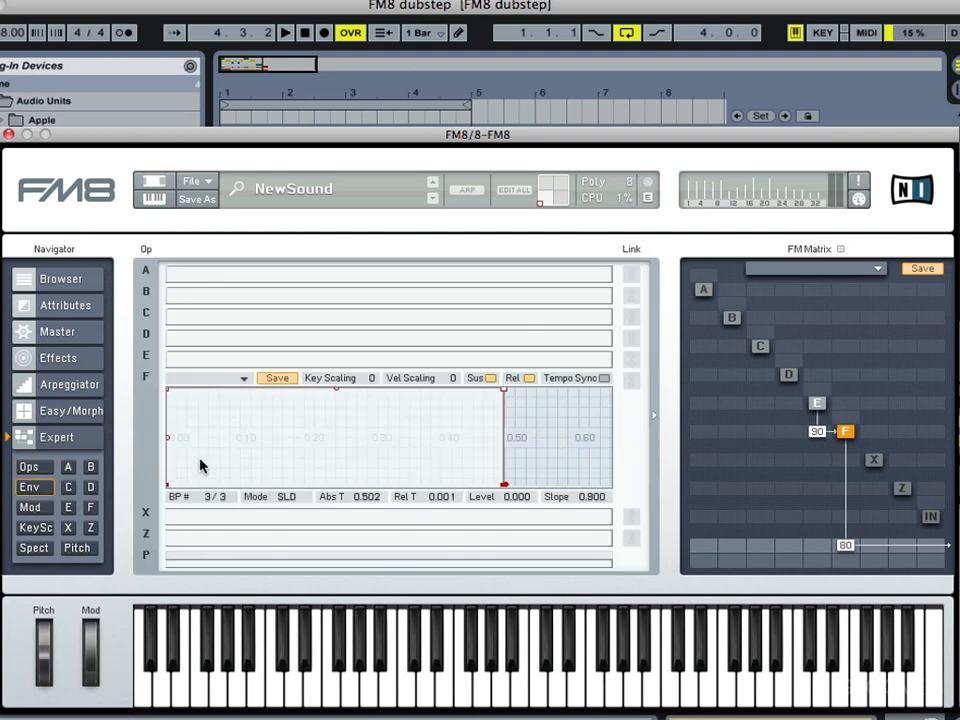
click(170, 391)
drag(170, 391, 194, 390)
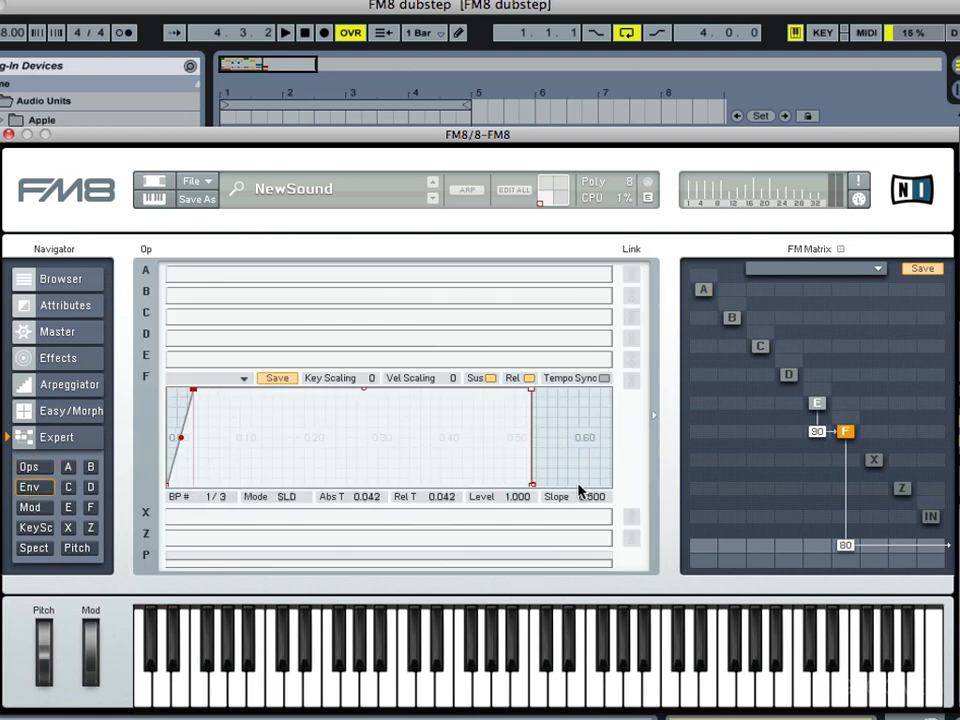
drag(531, 488, 559, 461)
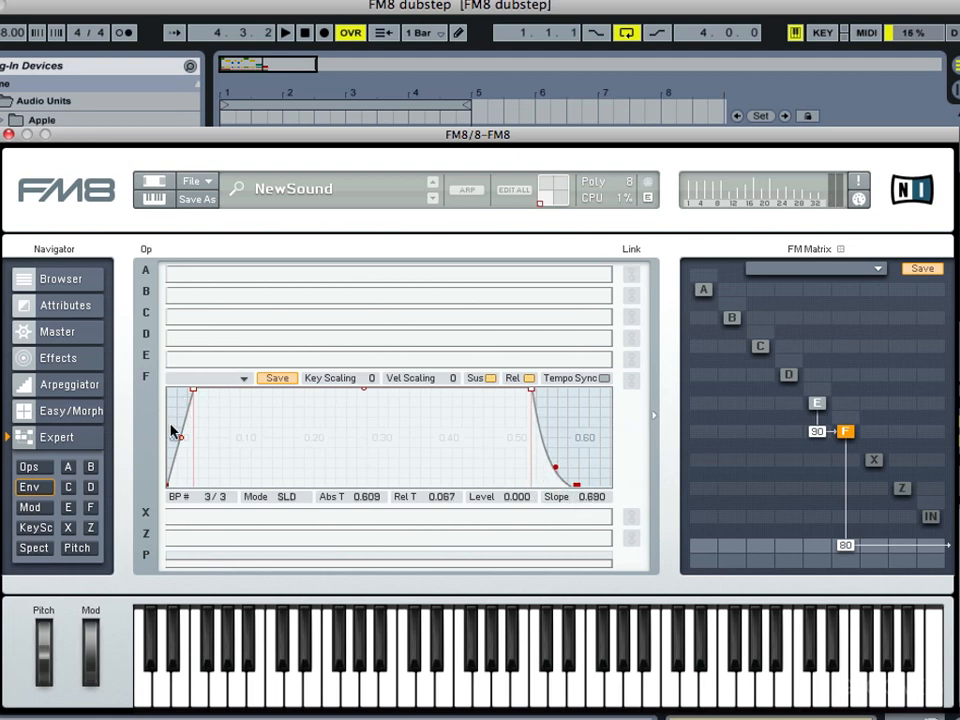
- Turn on Tempo Sync for operator E's envelope and lower its first breakpoint to level 0
click(189, 363)
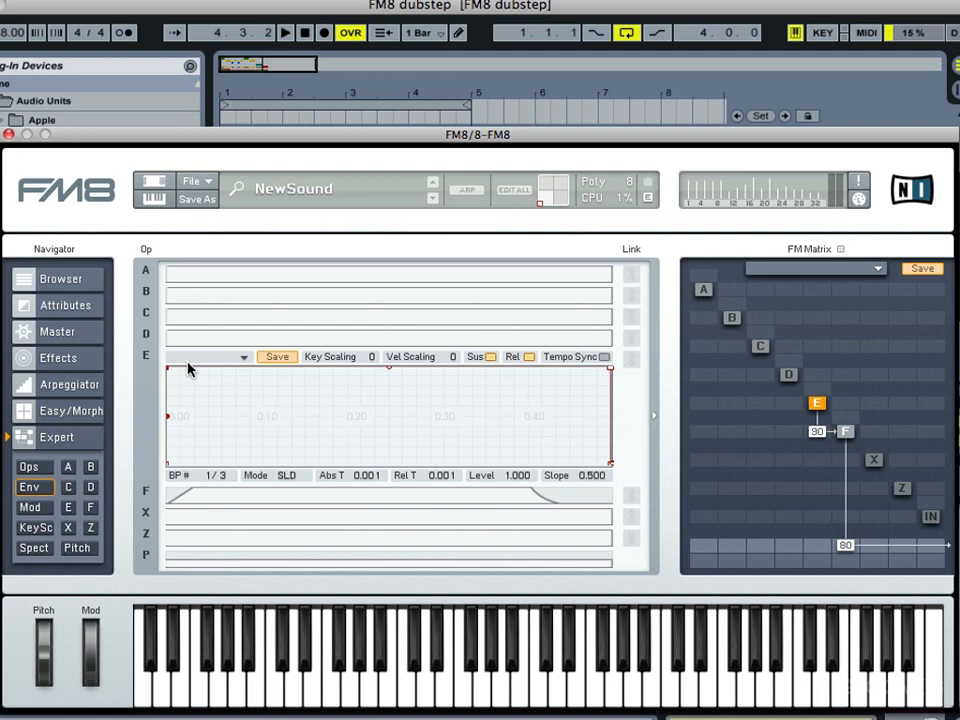
click(580, 357)
drag(168, 416, 175, 482)
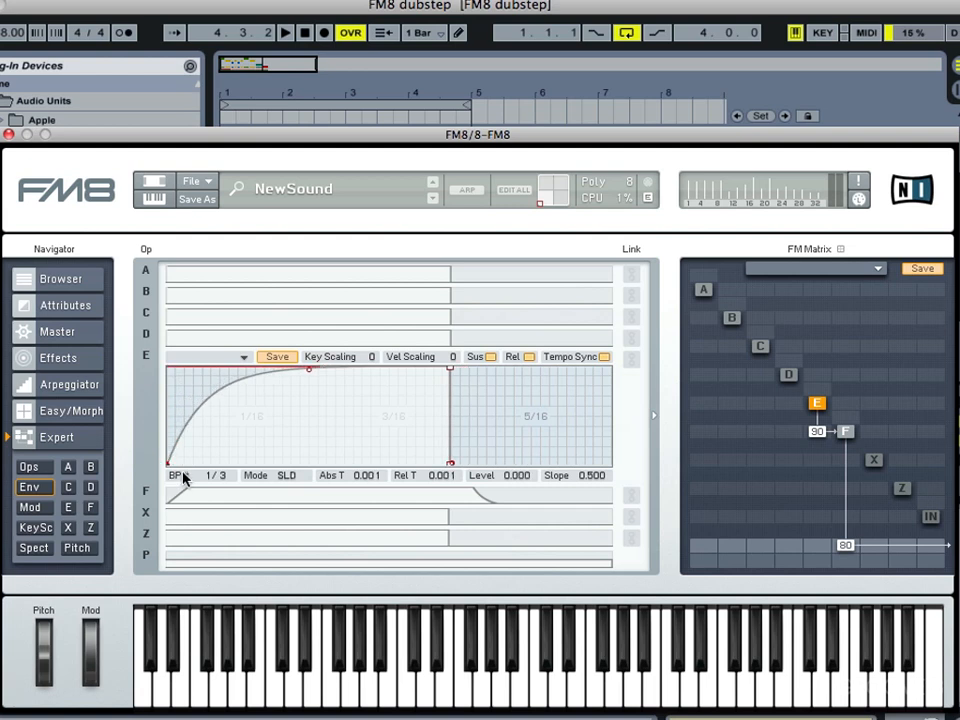
- Insert a low breakpoint near the start of operator E's envelope and shape a slope 0.29 rise that peaks at 0.250
double_click(236, 382)
drag(238, 383, 172, 437)
drag(281, 372, 281, 437)
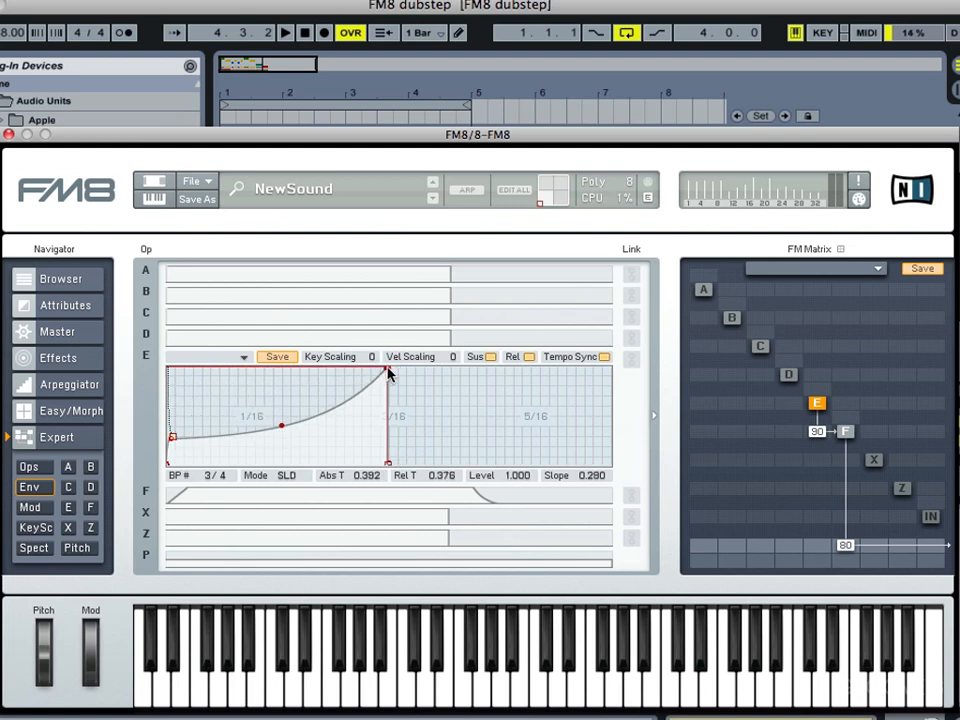
drag(389, 372, 337, 368)
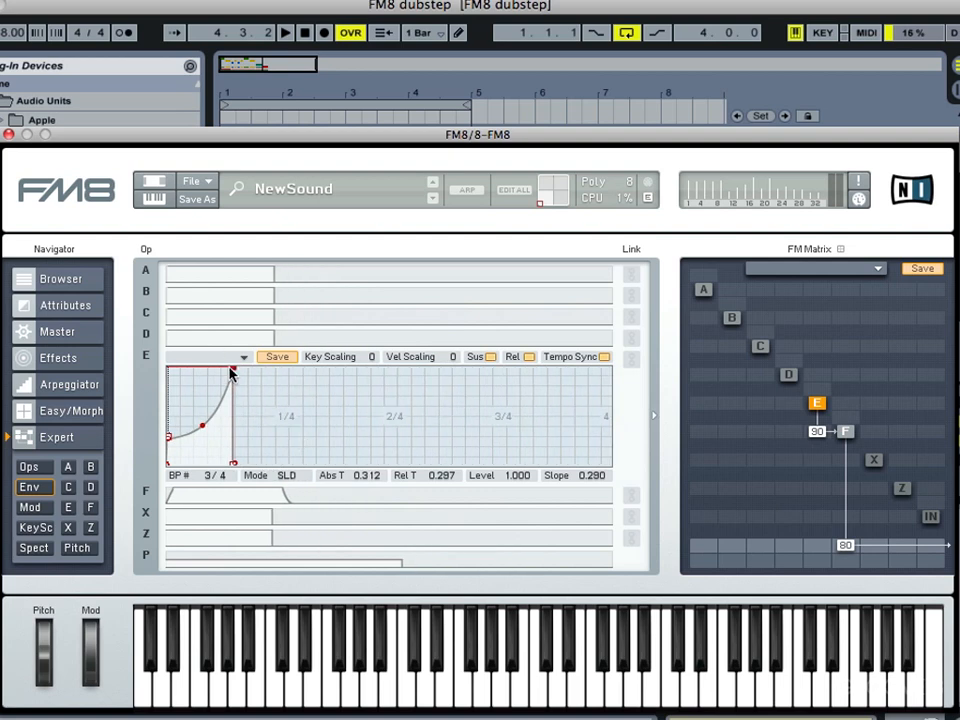
drag(231, 371, 221, 369)
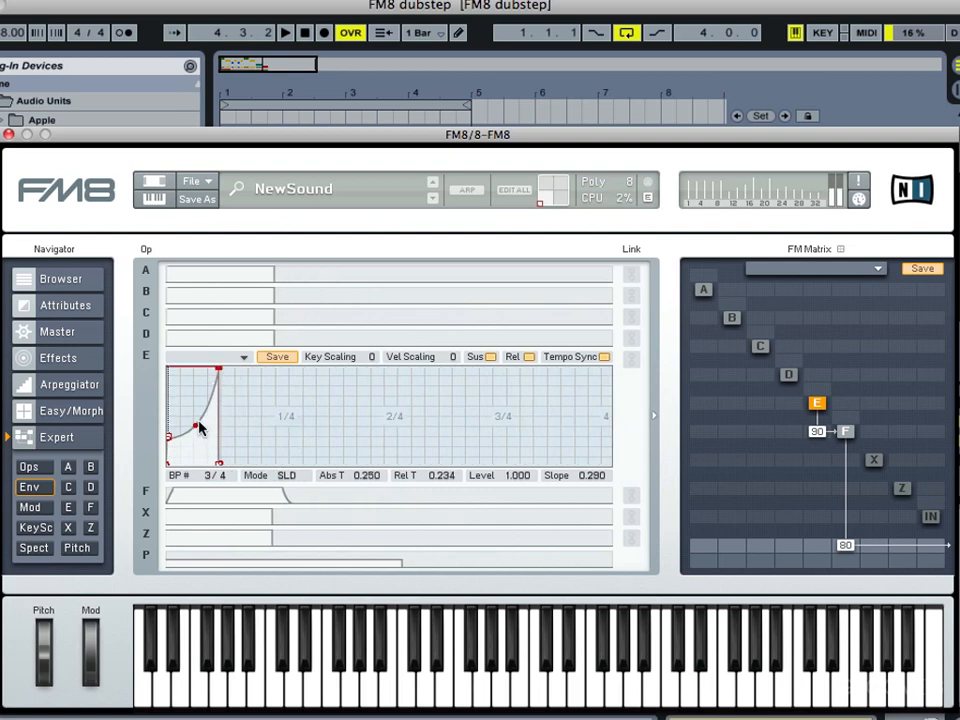
- Bend the rise of operator E's envelope to slope 0.400 and lengthen its release to about 0.062
drag(204, 428, 198, 415)
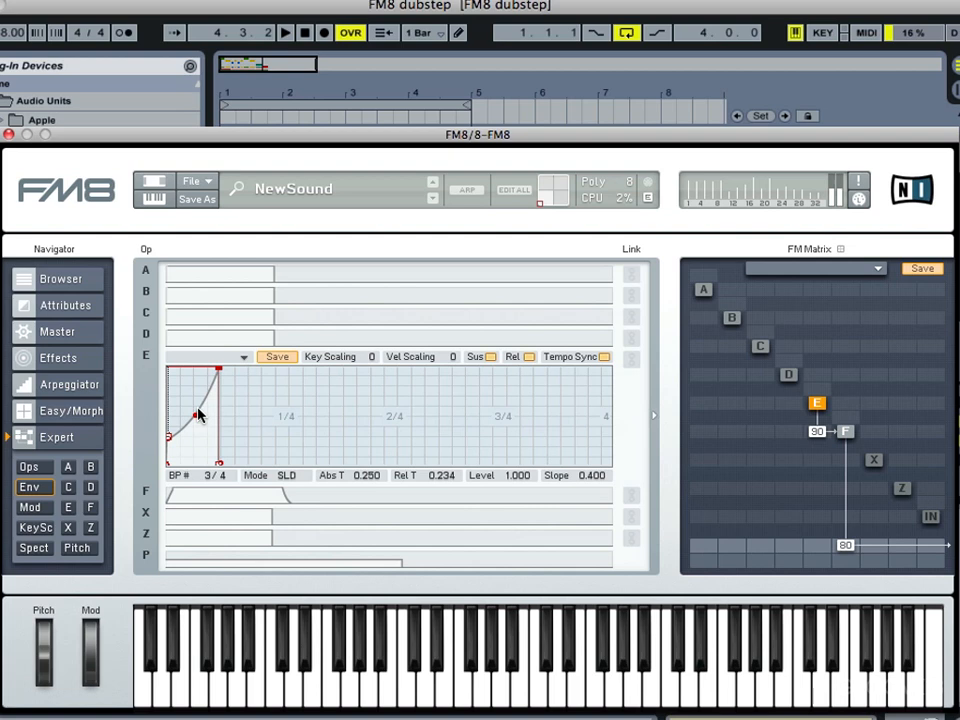
drag(219, 463, 227, 468)
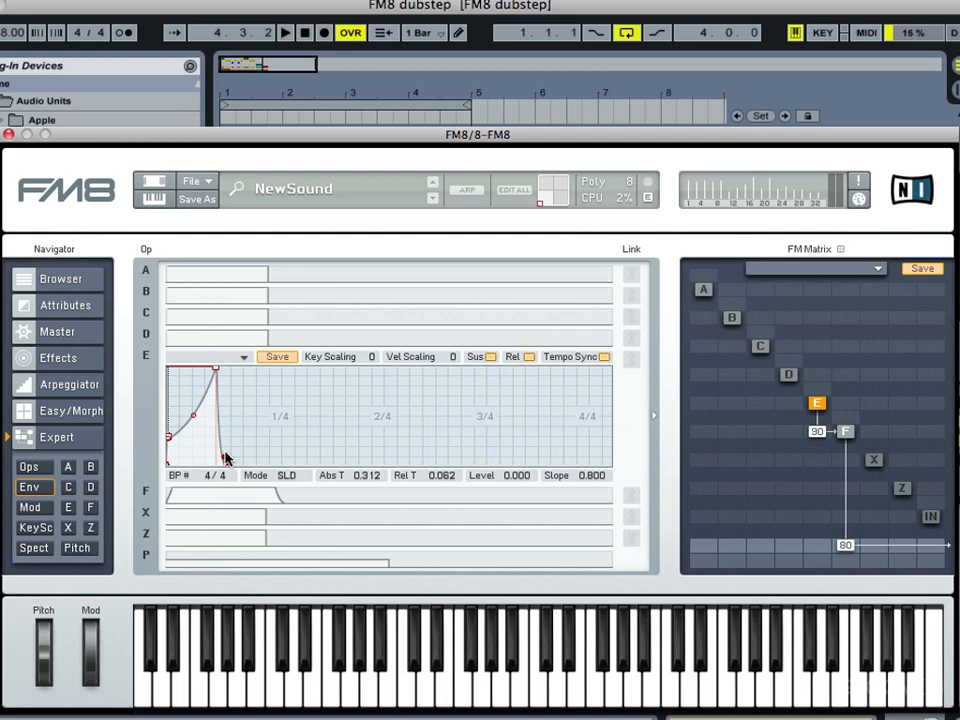
- Turn on the Reverb effect, adjust its Dry/Wet mix, and close the instrument window
click(93, 358)
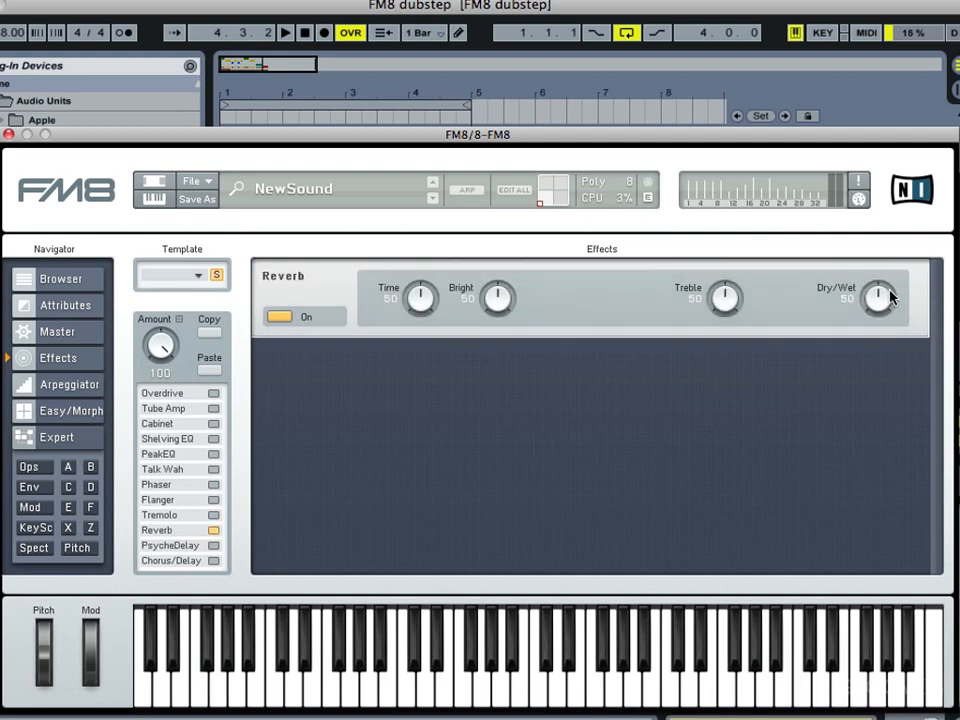
mouse_move(880, 318)
mouse_down()
mouse_move(872, 336)
mouse_move(861, 313)
mouse_move(879, 296)
mouse_up()
click(9, 134)
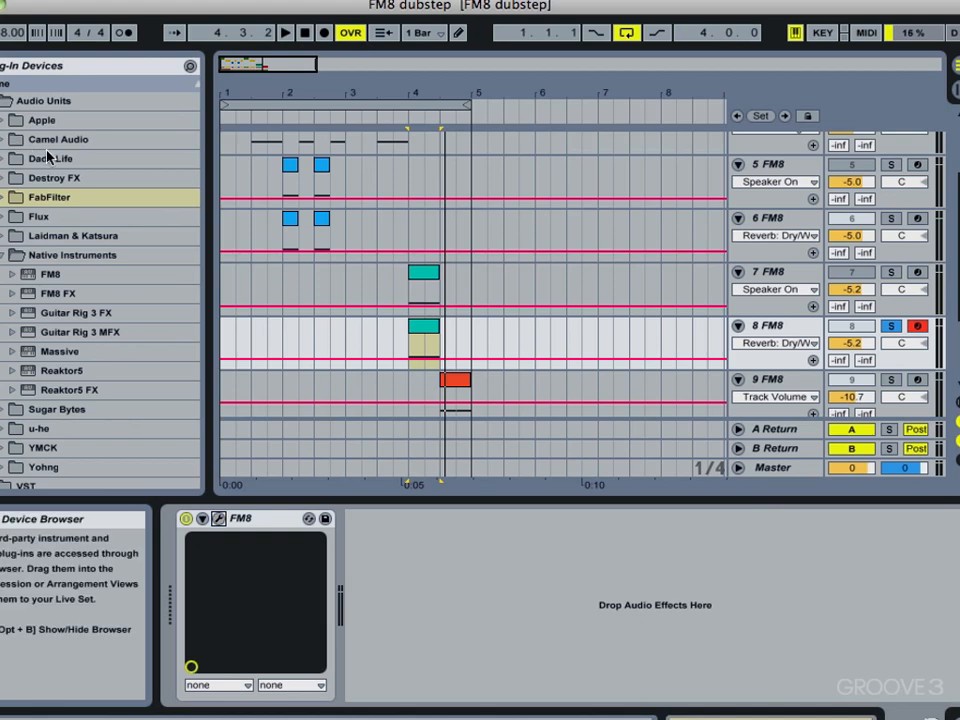
- Duplicate track 9 FM8, deactivate the original, and solo and record-arm the copy with its red clip selected
right_click(738, 318)
click(786, 356)
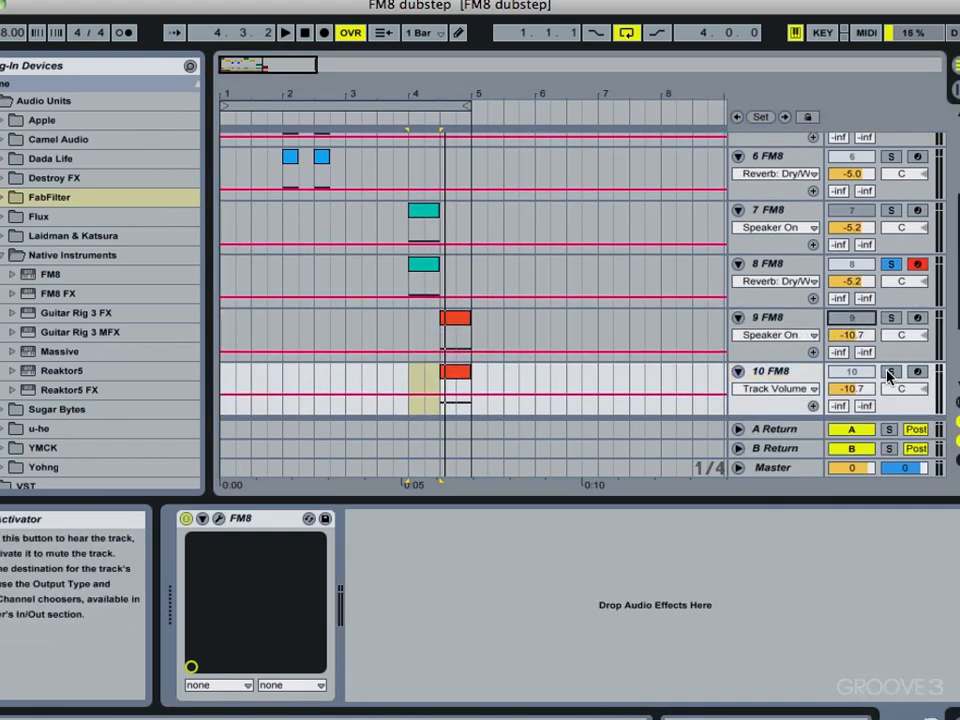
click(917, 373)
click(806, 373)
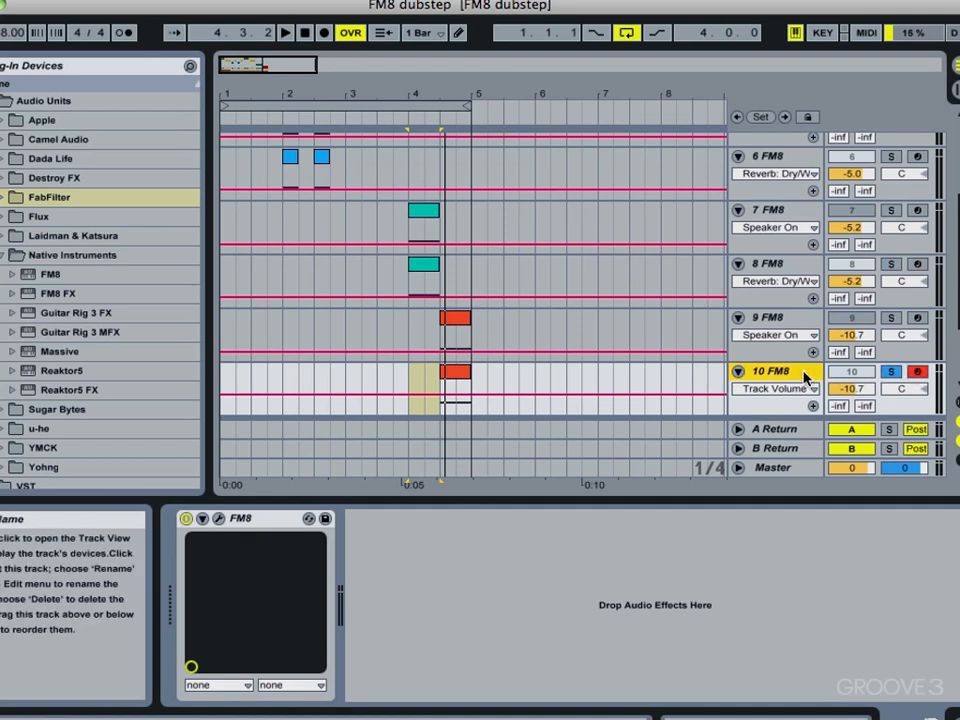
click(455, 395)
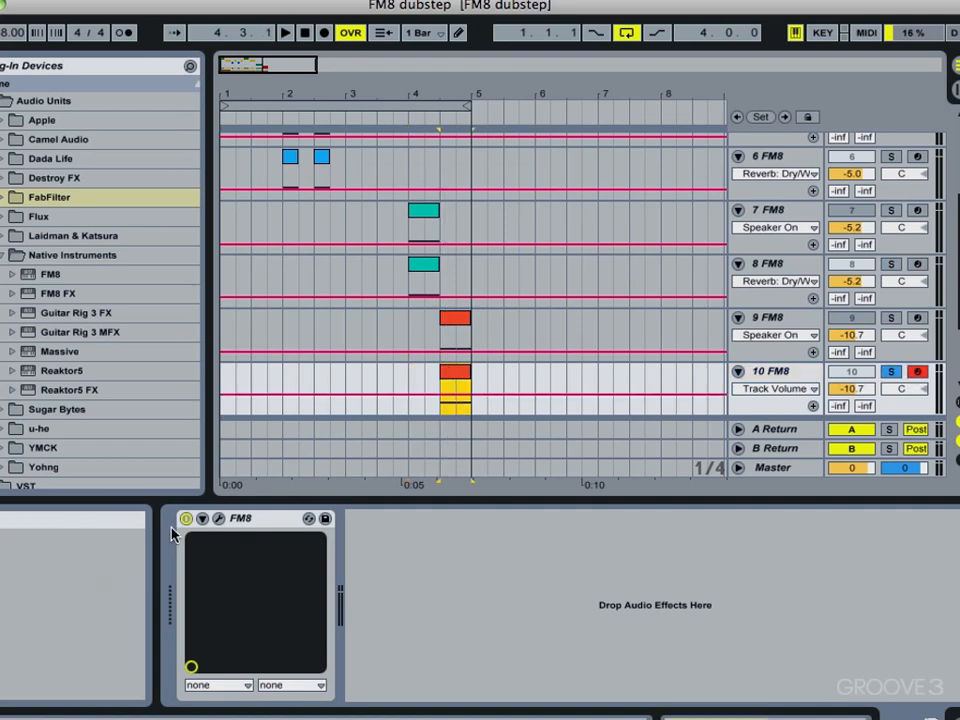
- Open the duplicated track's FM8 and initialize it with a new sound
click(220, 519)
click(174, 201)
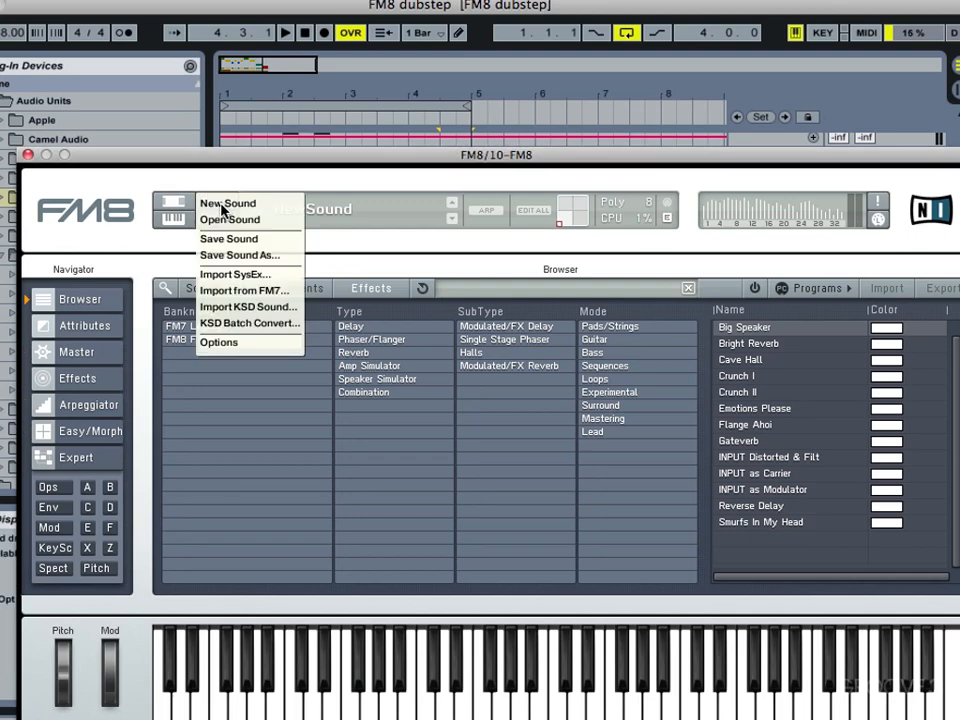
click(231, 207)
drag(241, 158, 226, 135)
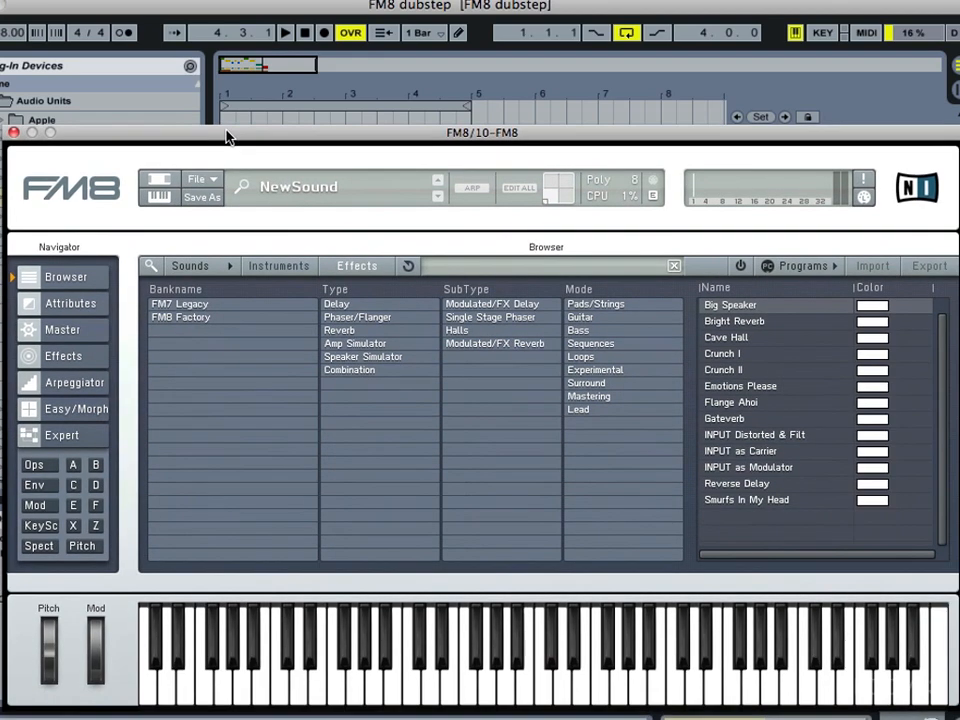
- In the Expert view, output operator F at 100, modulate it from C at 100, and set F's ratio to 2.0000
click(86, 436)
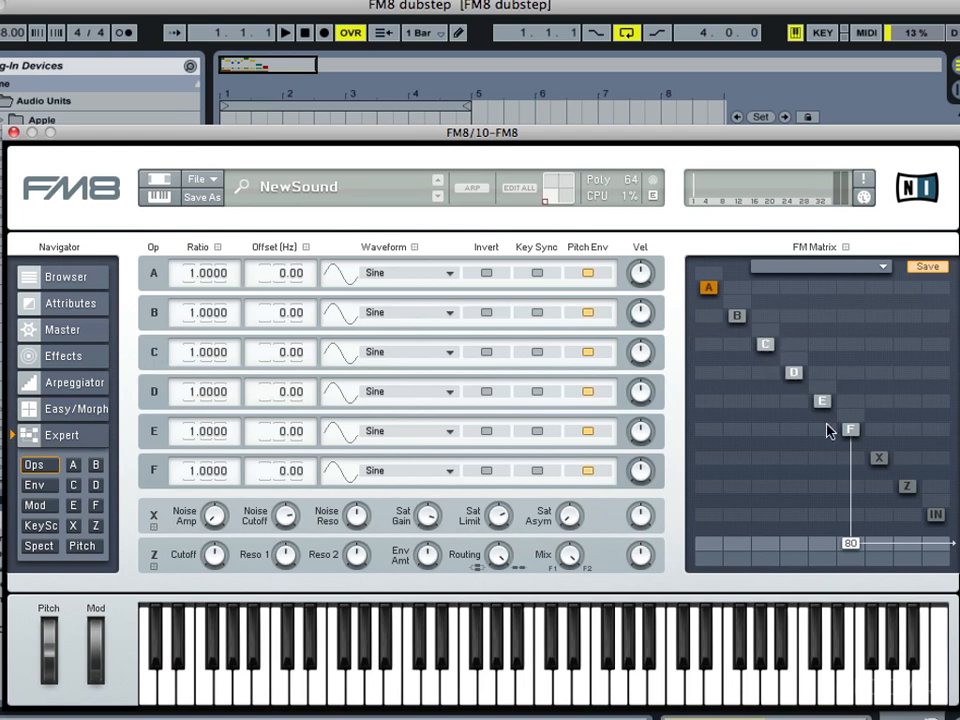
drag(848, 549, 848, 440)
drag(763, 435, 746, 242)
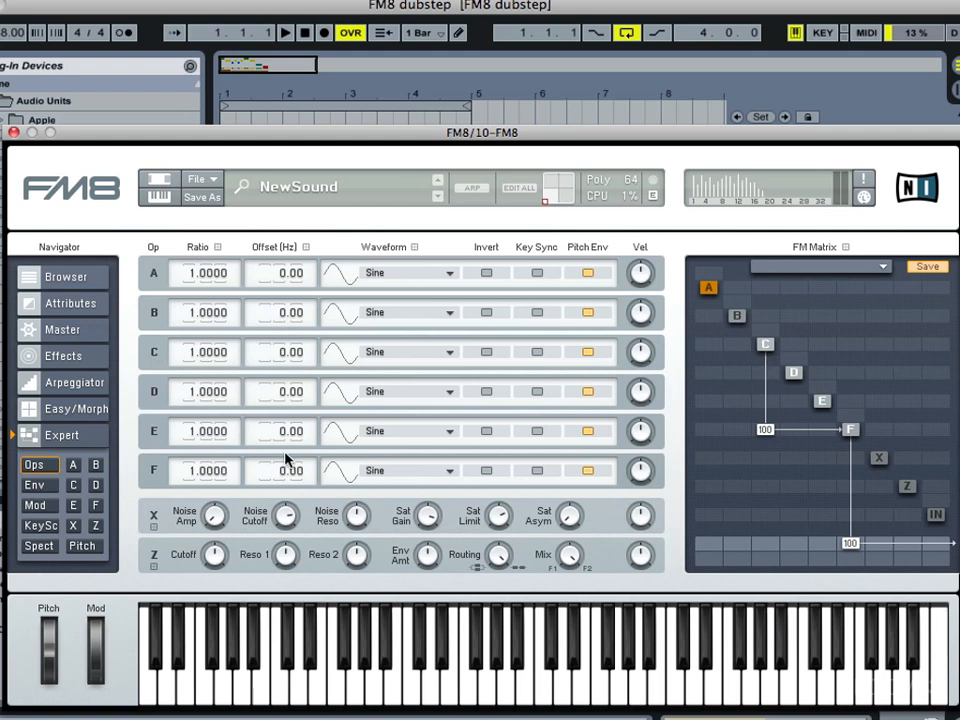
drag(182, 474, 180, 467)
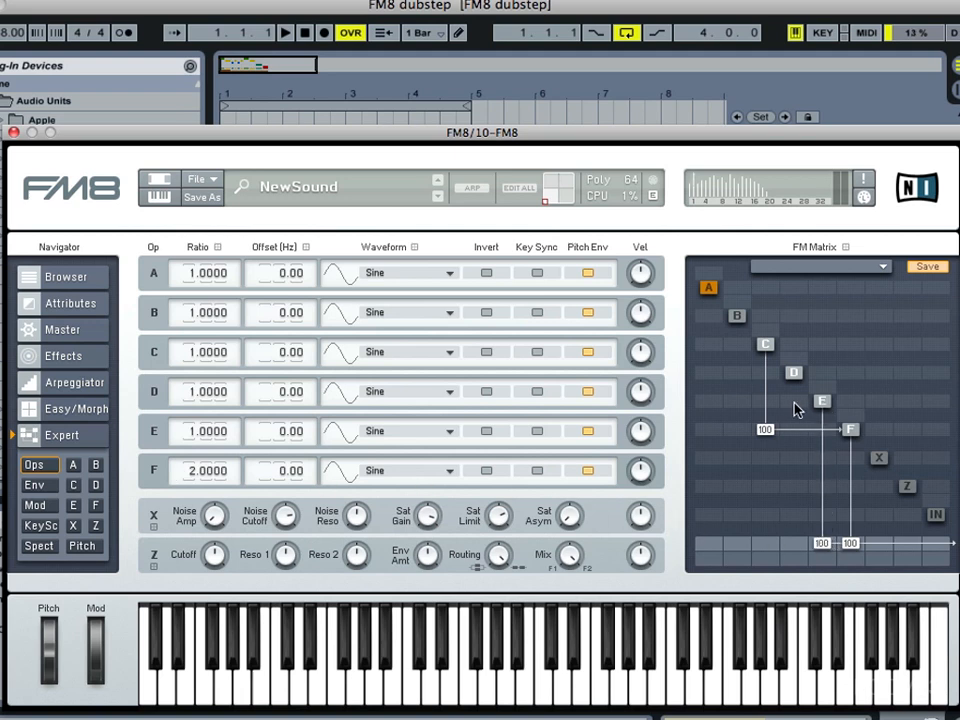
- Modulate operator E from C at 100 and set E's ratio to 14.0000
drag(769, 405, 762, 268)
drag(186, 440, 184, 389)
- Output operator D at 100 with C modulating it at 100, and give D ratio 24.0000 and the 4th Formant waveform
click(798, 545)
click(764, 373)
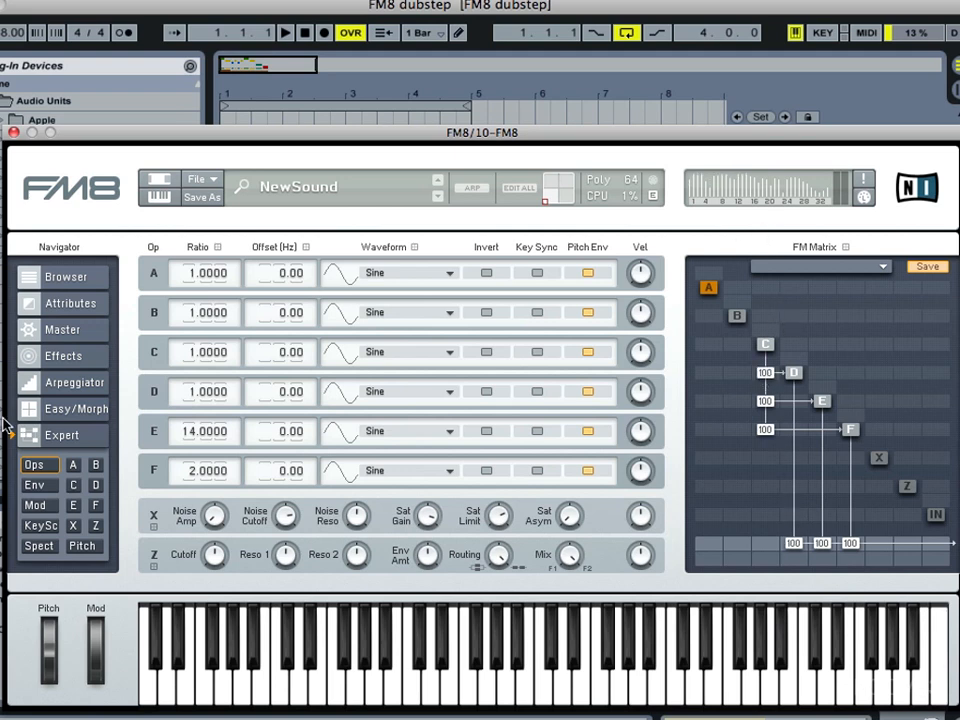
drag(182, 389, 182, 373)
click(433, 397)
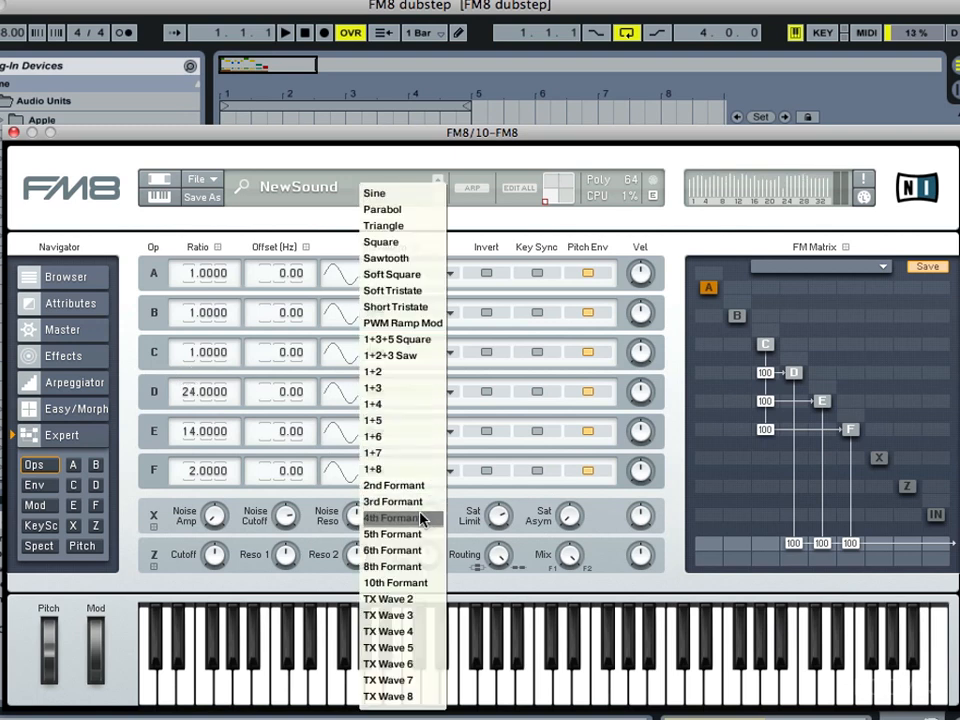
click(418, 521)
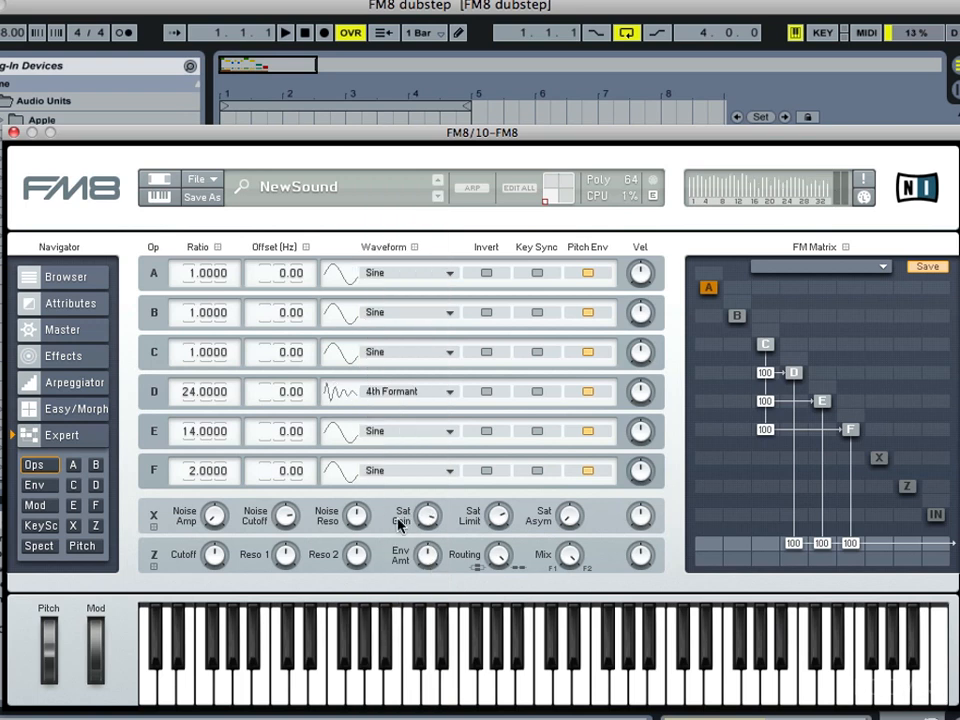
- Link the envelopes of operators C, D, E and F and shape a shared release of about 0.123 at slope 0.680
click(35, 485)
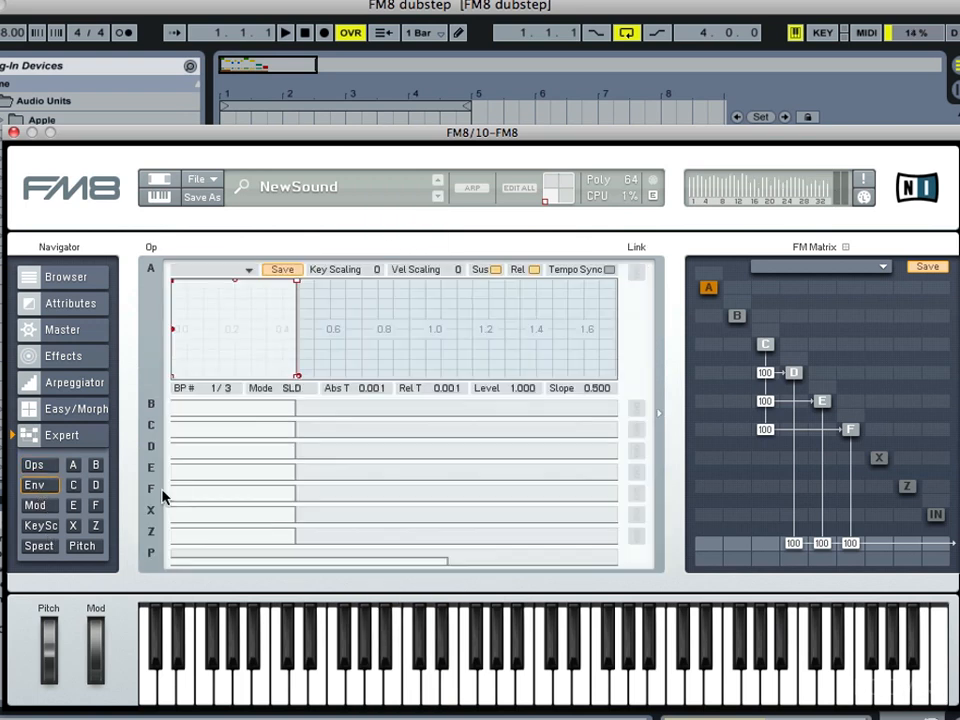
click(212, 495)
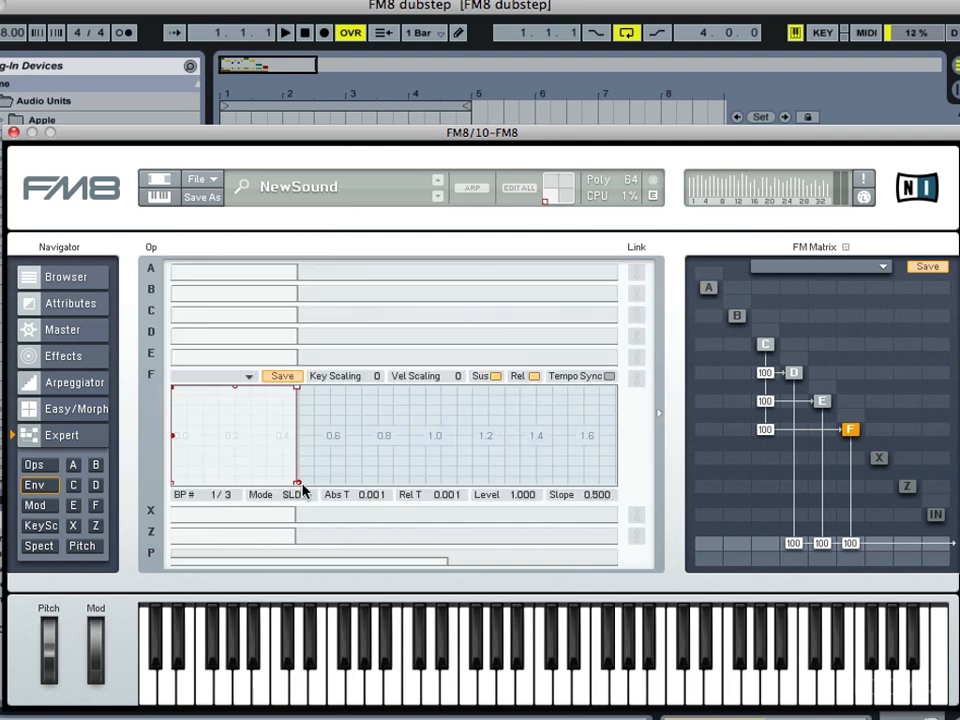
click(637, 355)
click(635, 334)
click(634, 311)
drag(298, 487, 322, 468)
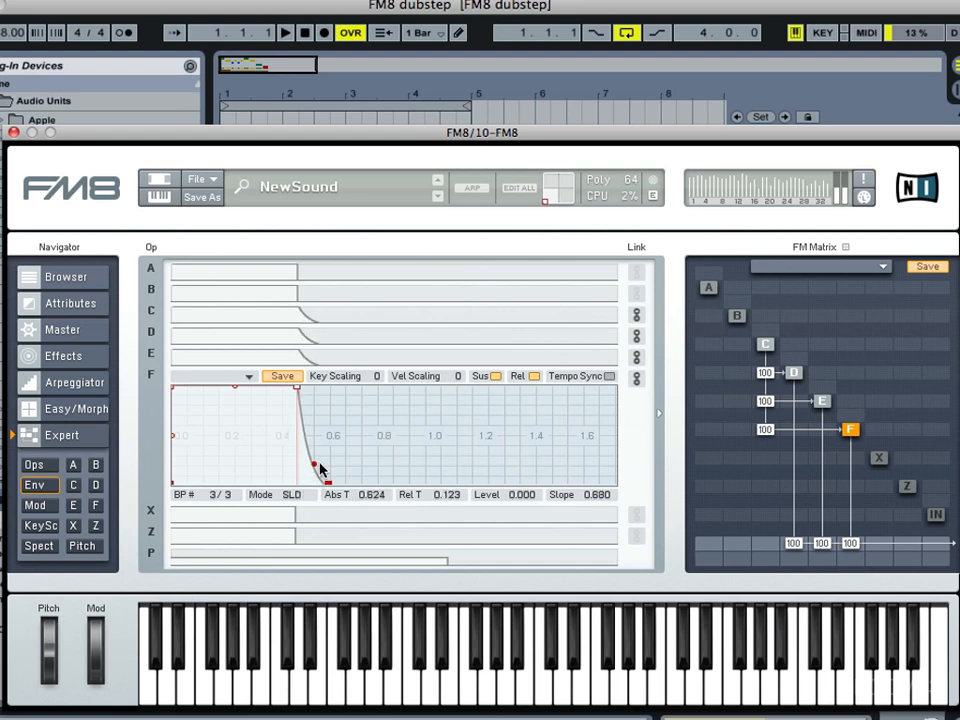
- Unlink the envelopes of operators C, D, E and F
click(636, 356)
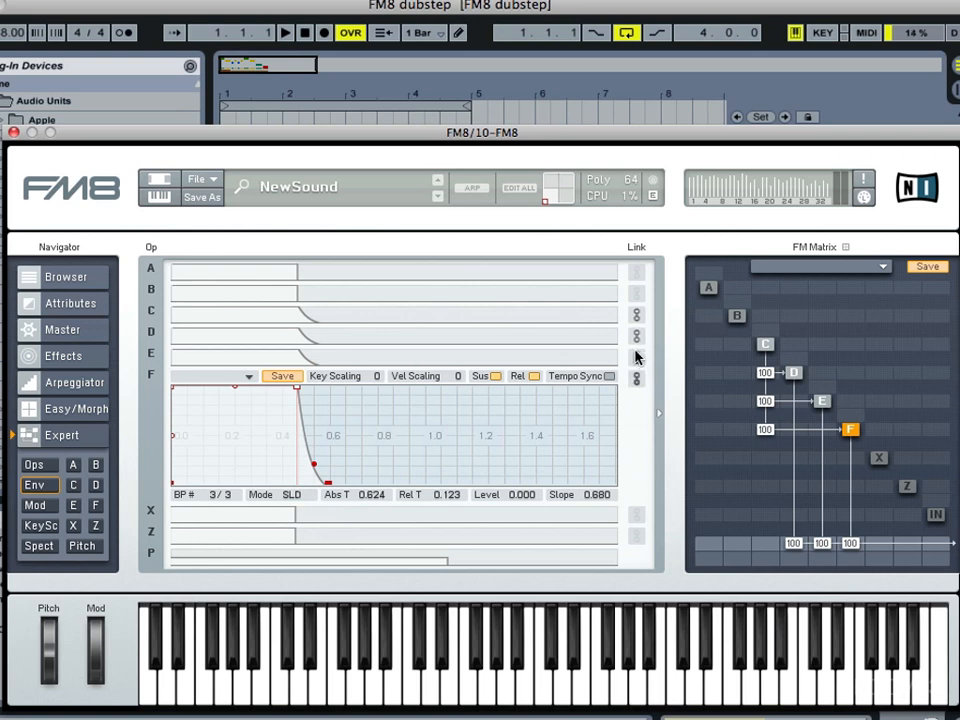
click(592, 336)
click(640, 337)
click(640, 317)
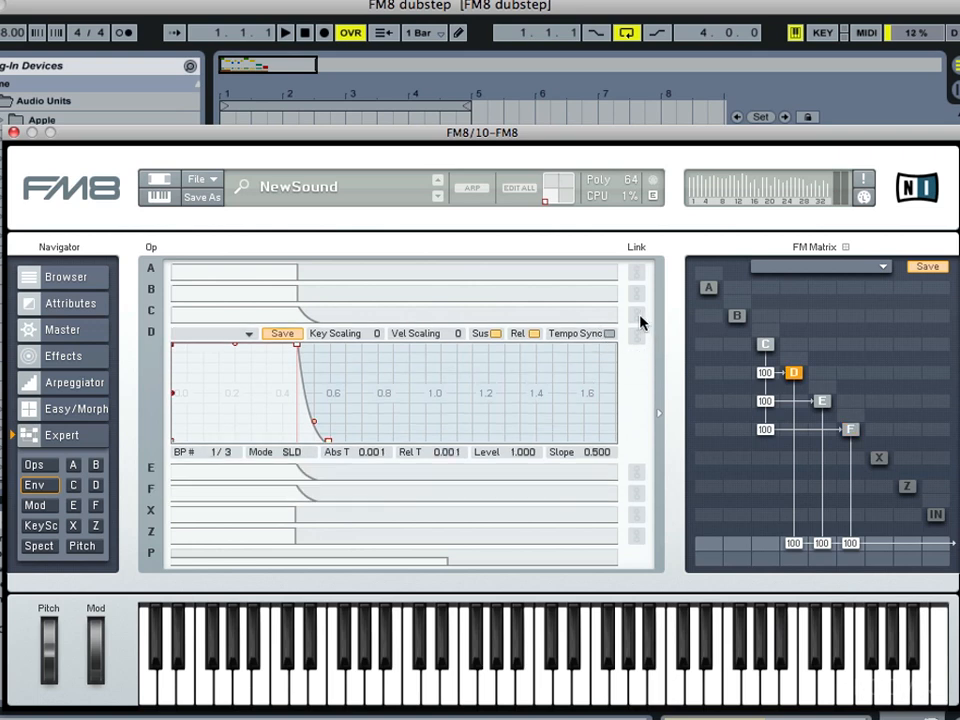
- Give operator C's envelope an attack of about 0.452 with a rise slope of 0.460
click(272, 313)
drag(175, 322, 289, 323)
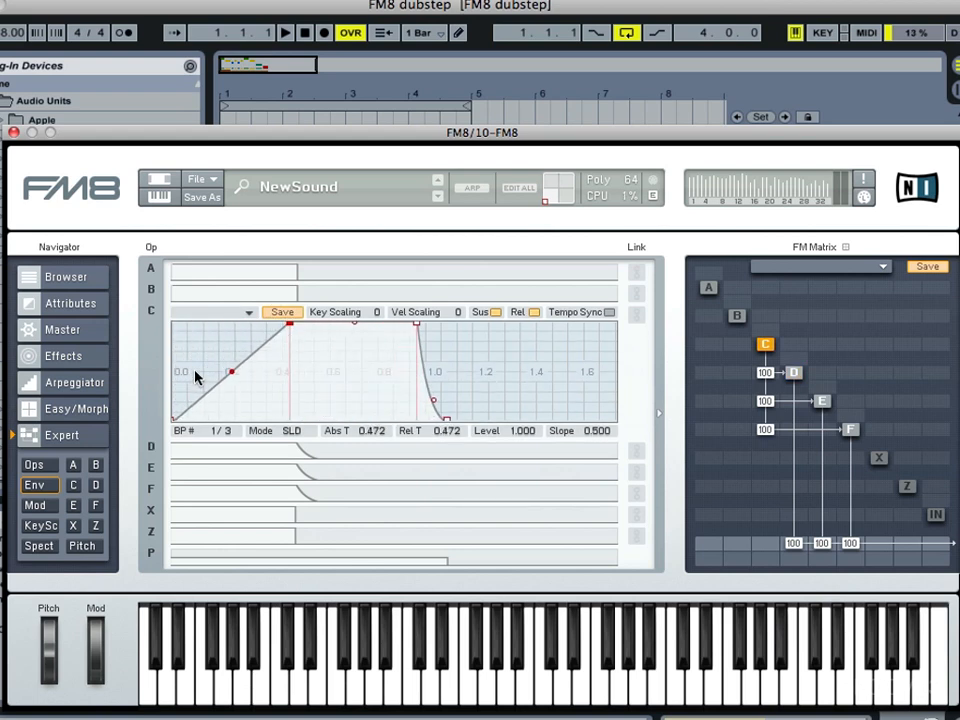
drag(231, 377, 233, 388)
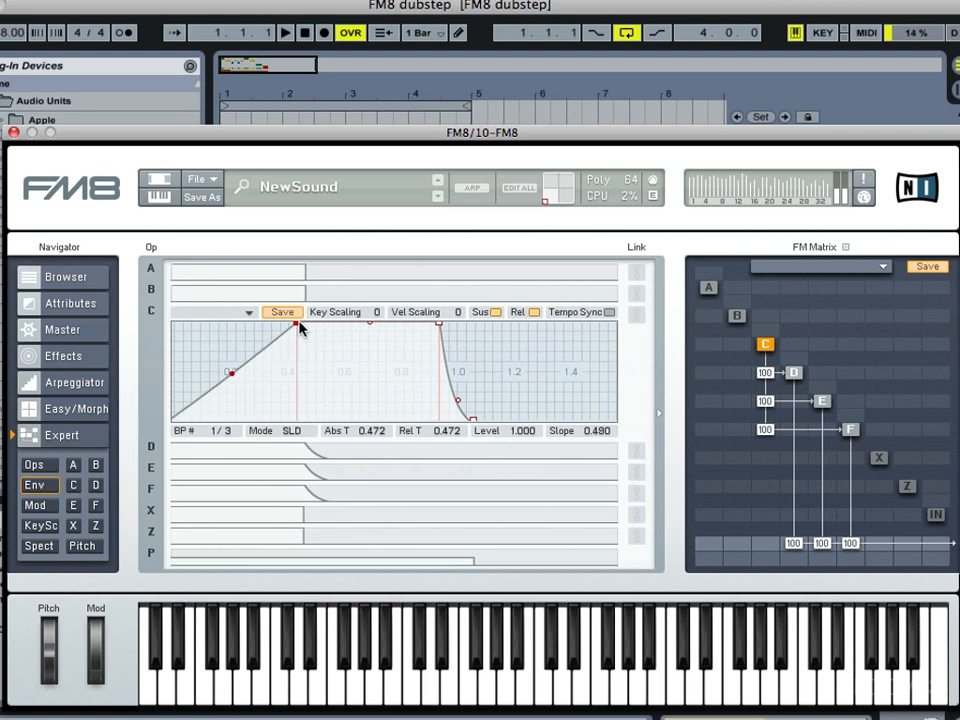
drag(300, 328, 291, 326)
mouse_move(235, 371)
mouse_down()
mouse_move(229, 388)
mouse_move(233, 381)
mouse_up()
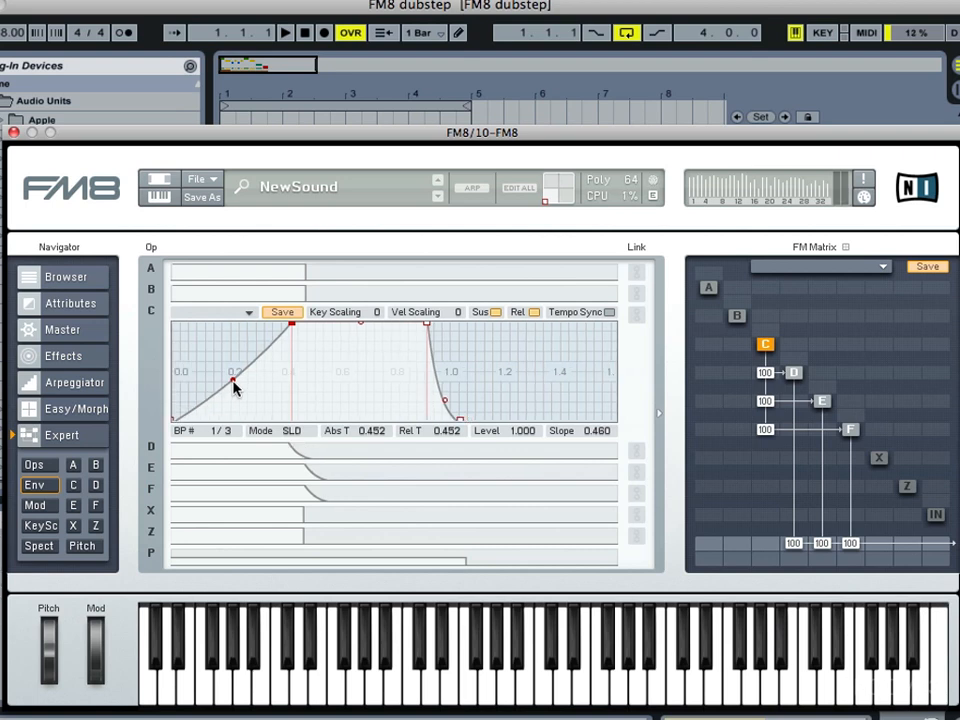
- Lengthen operator D's attack to about 0.236, and give operator E's envelope a longer, curved attack
click(225, 450)
drag(175, 349, 245, 345)
click(216, 466)
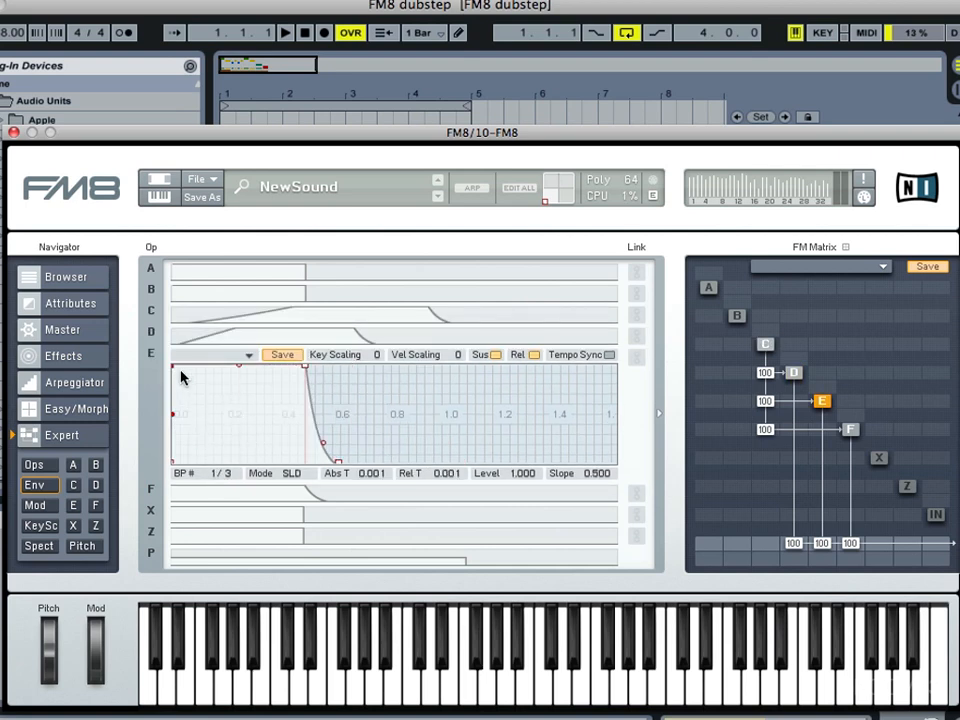
drag(173, 366, 247, 369)
drag(208, 414, 209, 447)
- Curve operator D's attack to slope 0.340 and shorten operator C's attack
click(214, 340)
drag(208, 392, 203, 425)
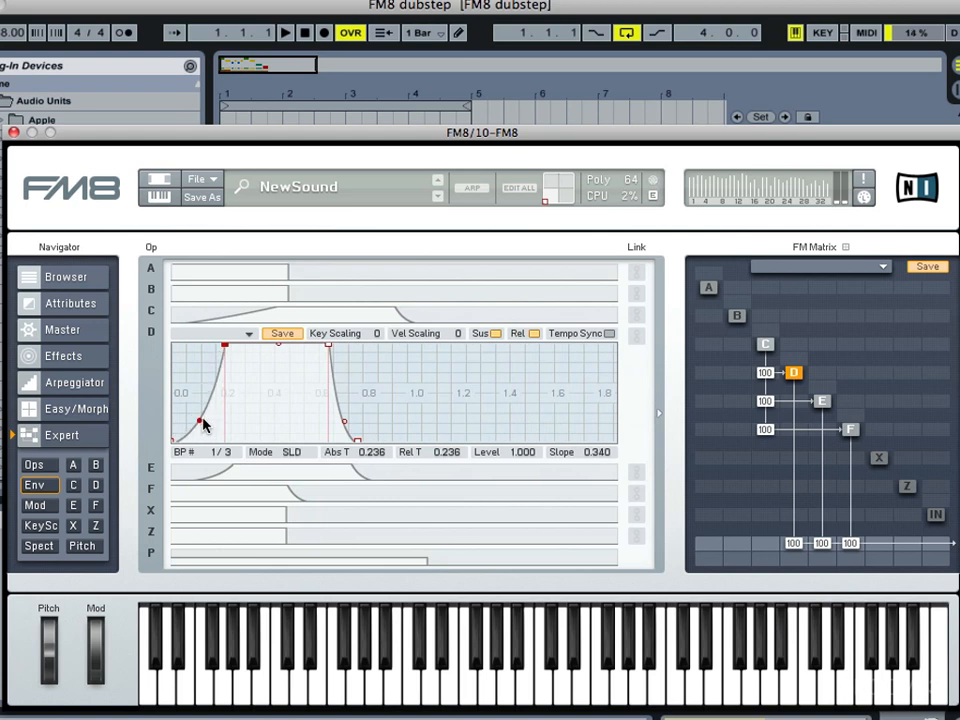
click(251, 316)
drag(278, 328, 253, 326)
- In the Master settings, set the unison to 8 voices with detune 29 and lower the output volume to 29
click(87, 336)
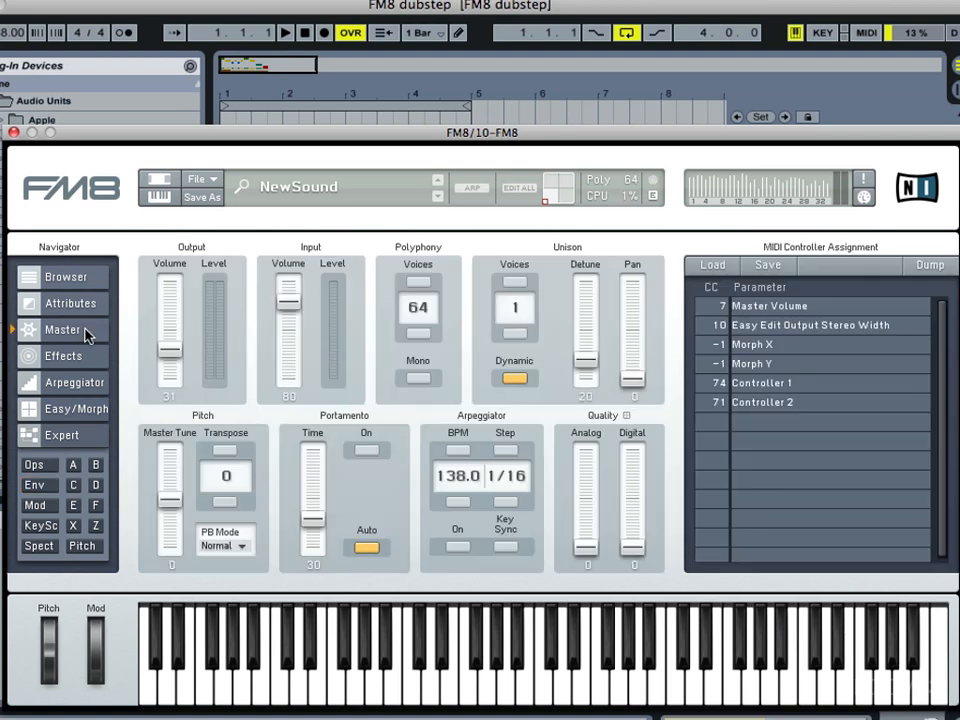
click(511, 283)
click(511, 283)
click(511, 283)
click(511, 283)
click(511, 283)
click(511, 283)
drag(167, 352, 168, 354)
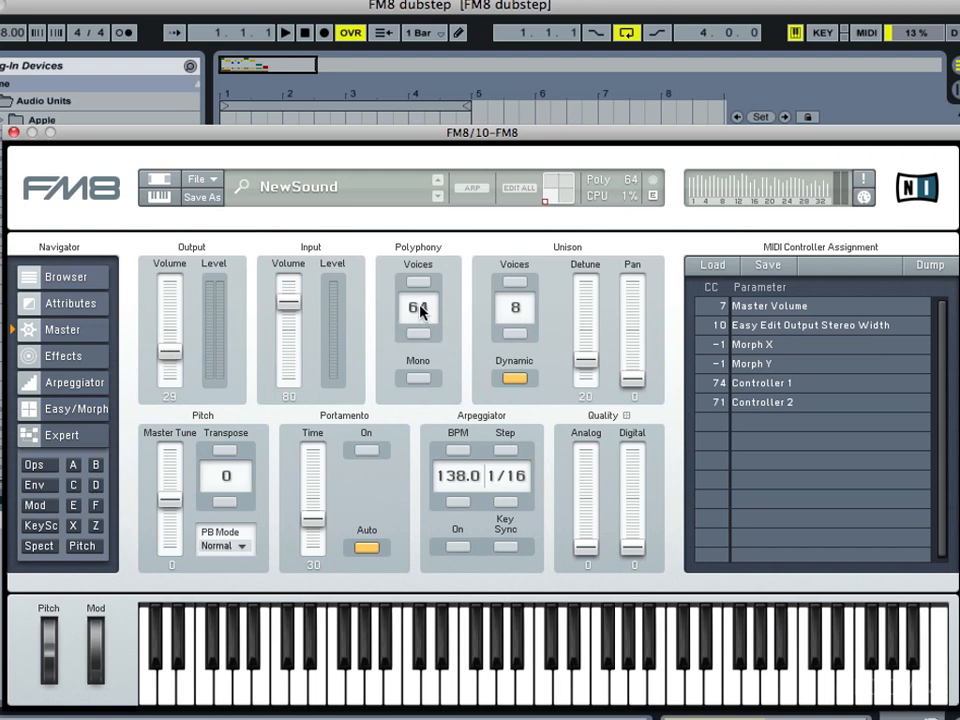
drag(585, 367, 588, 356)
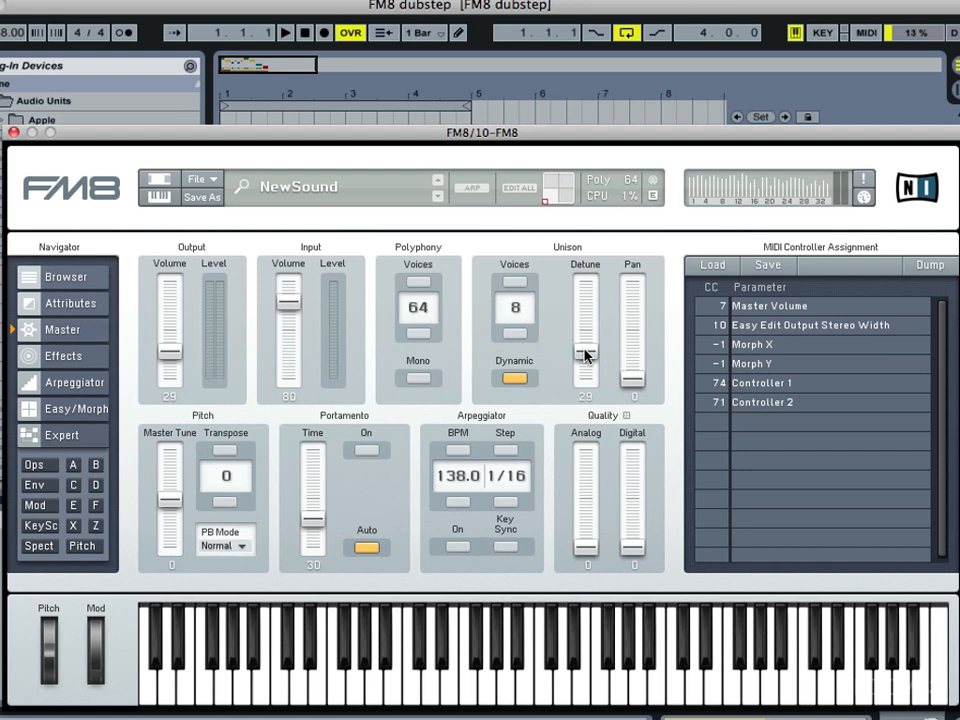
- Turn on Overdrive with Drive around 66, adjust its Tone, toggle the switch beside Drive, and hide the instrument window
click(70, 358)
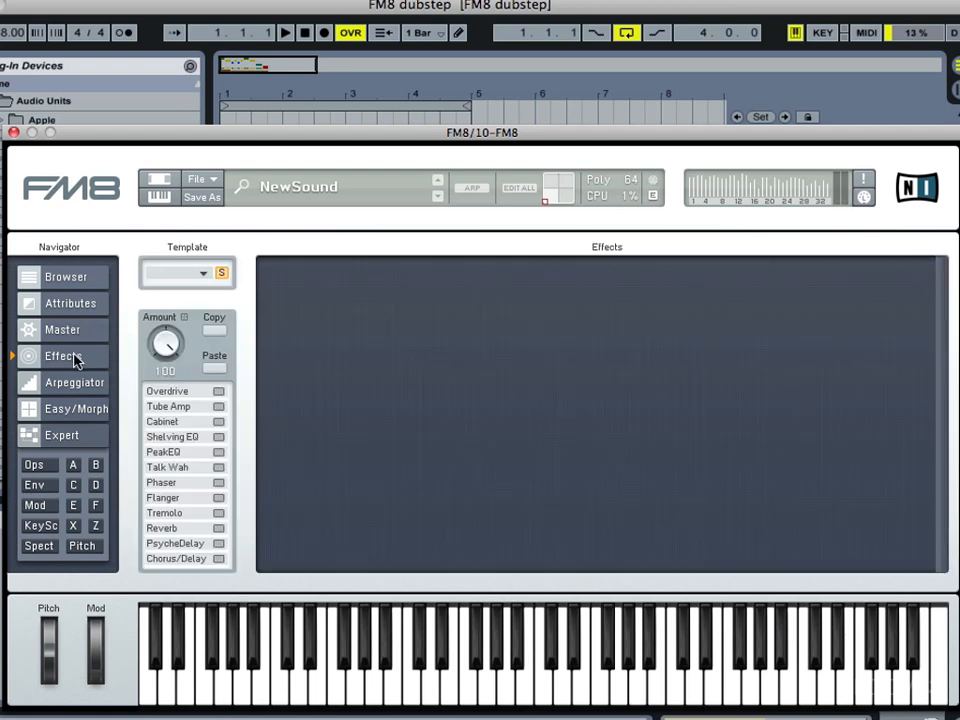
click(182, 392)
drag(418, 308, 474, 303)
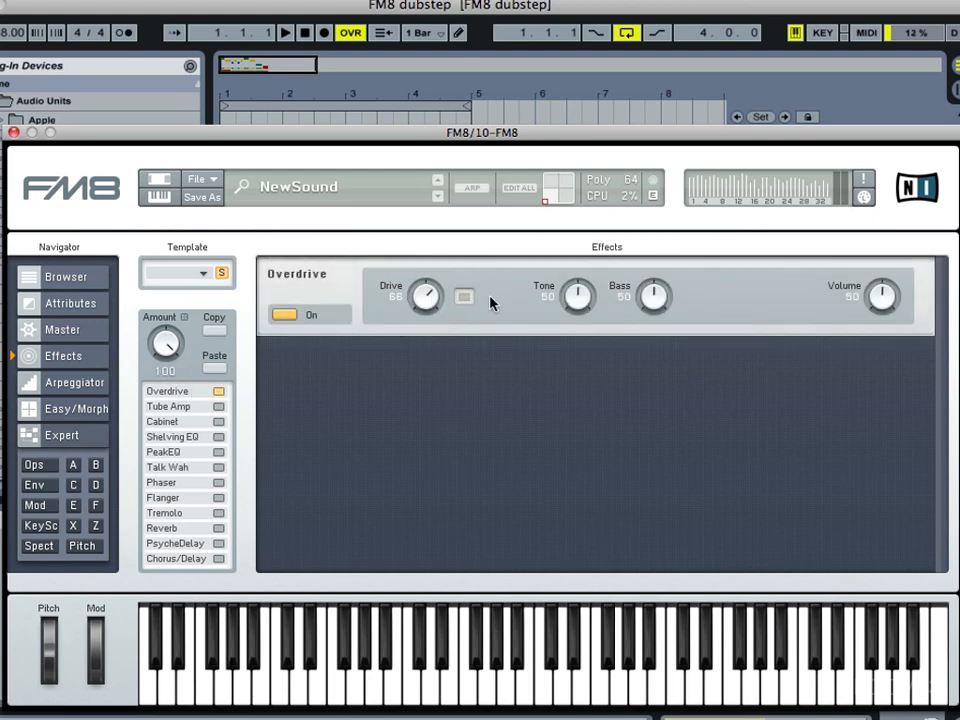
drag(580, 305, 574, 253)
click(464, 296)
drag(430, 300, 431, 303)
key(super+alt+p)
- Delete track 11 FM8 and fold all tracks in the arrangement
click(773, 304)
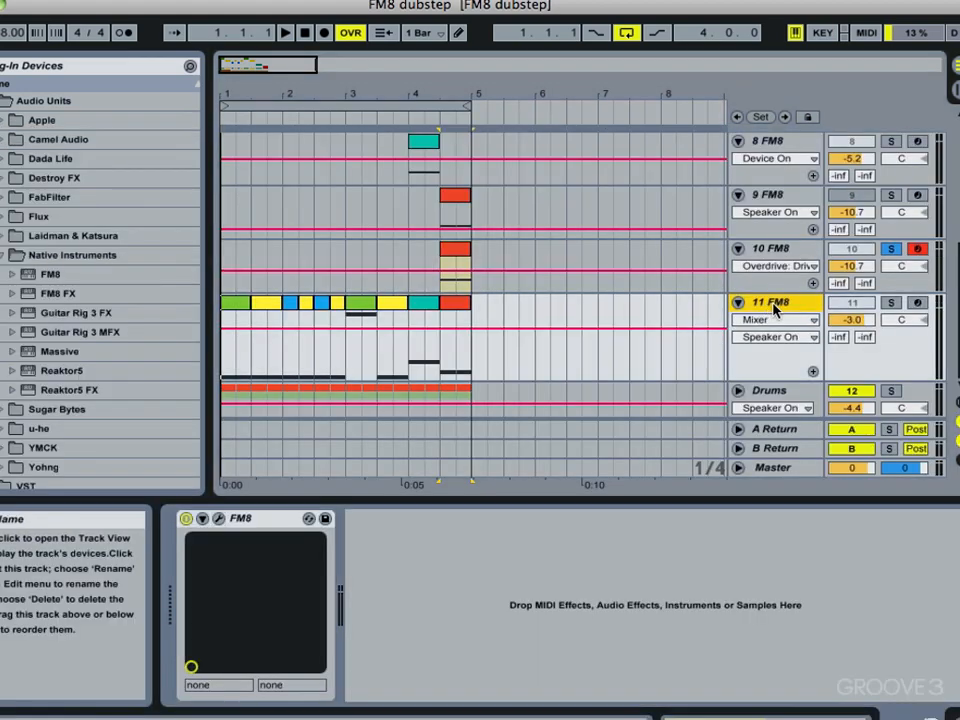
key(Delete)
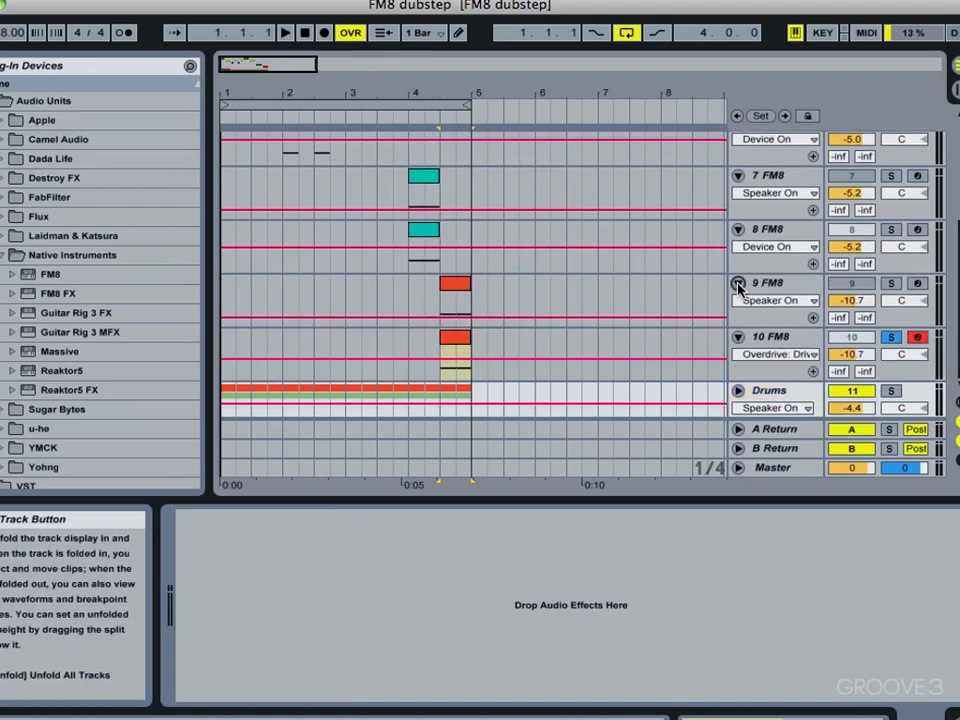
alt+click(739, 285)
- Add a new FM8 instrument track below Drums and close its instrument window
drag(26, 280, 234, 371)
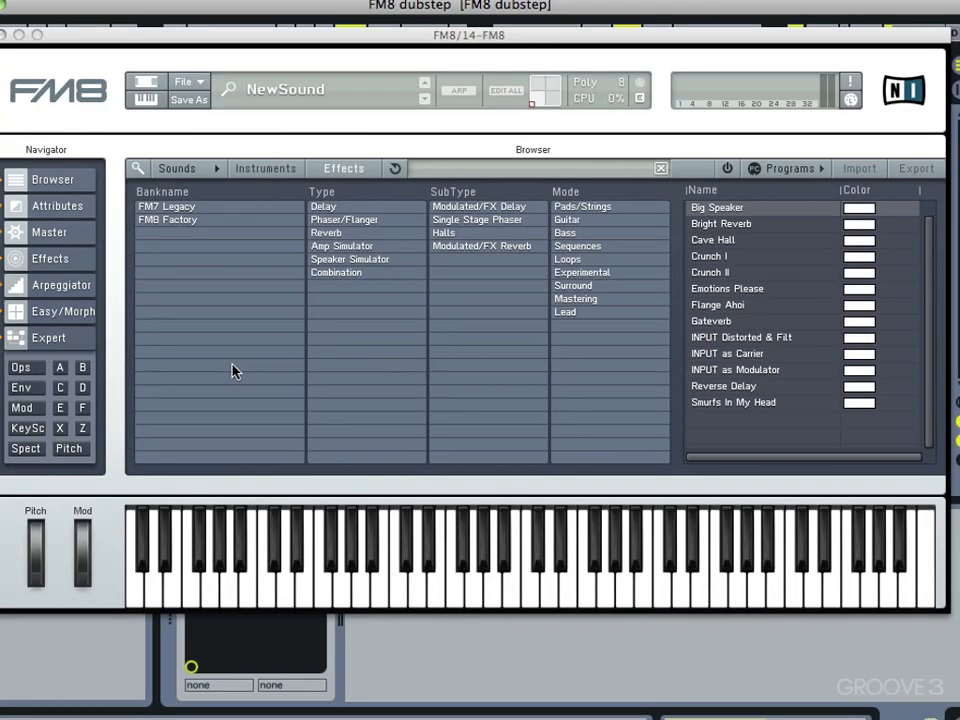
click(5, 35)
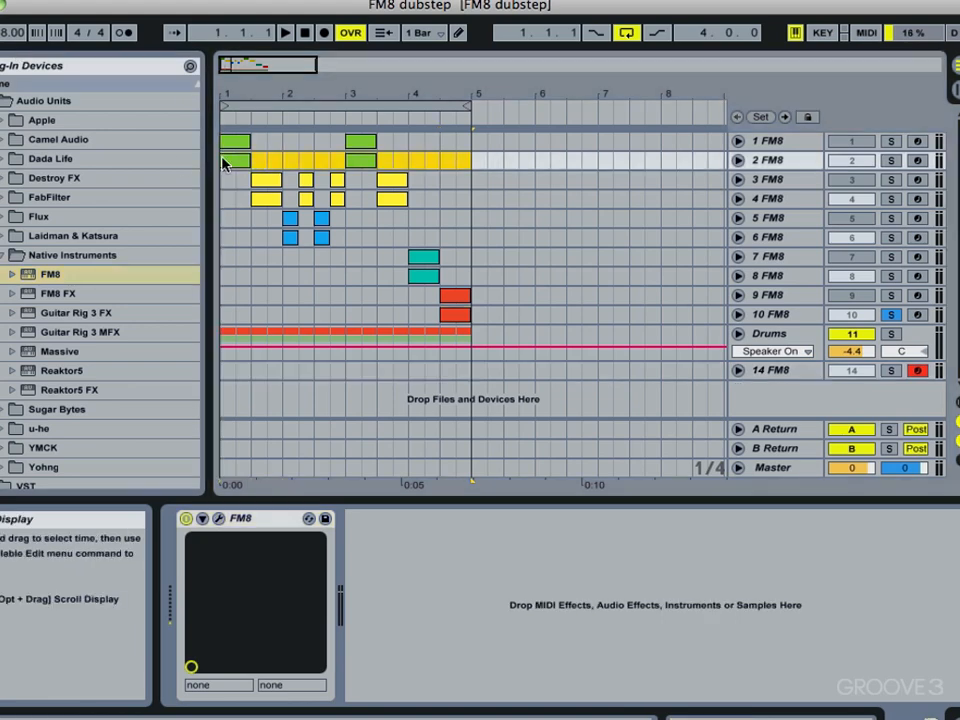
- Copy the clips from tracks 2, 4, 6, 8 and 10 onto the new FM8 track at the same positions
drag(228, 355, 230, 375)
drag(471, 199, 254, 203)
drag(259, 200, 259, 374)
drag(471, 238, 291, 369)
drag(468, 276, 422, 371)
drag(455, 317, 456, 374)
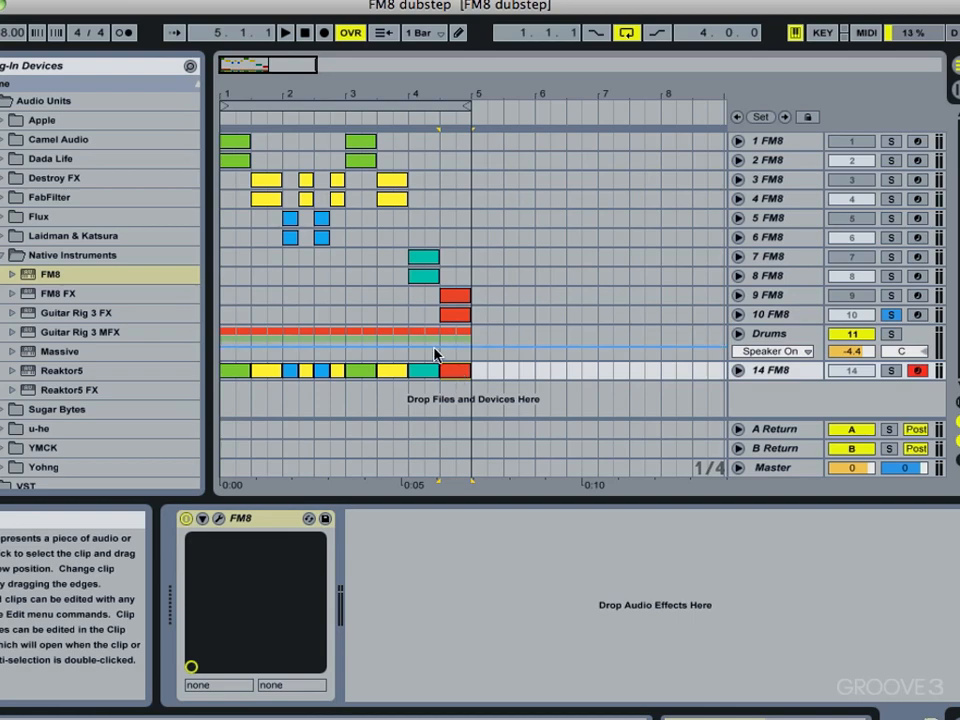
- On the new FM8 instrument, set operator E's ratio to 2.0000 and its output level to 58, and operator F's output level to 100
click(219, 519)
click(63, 328)
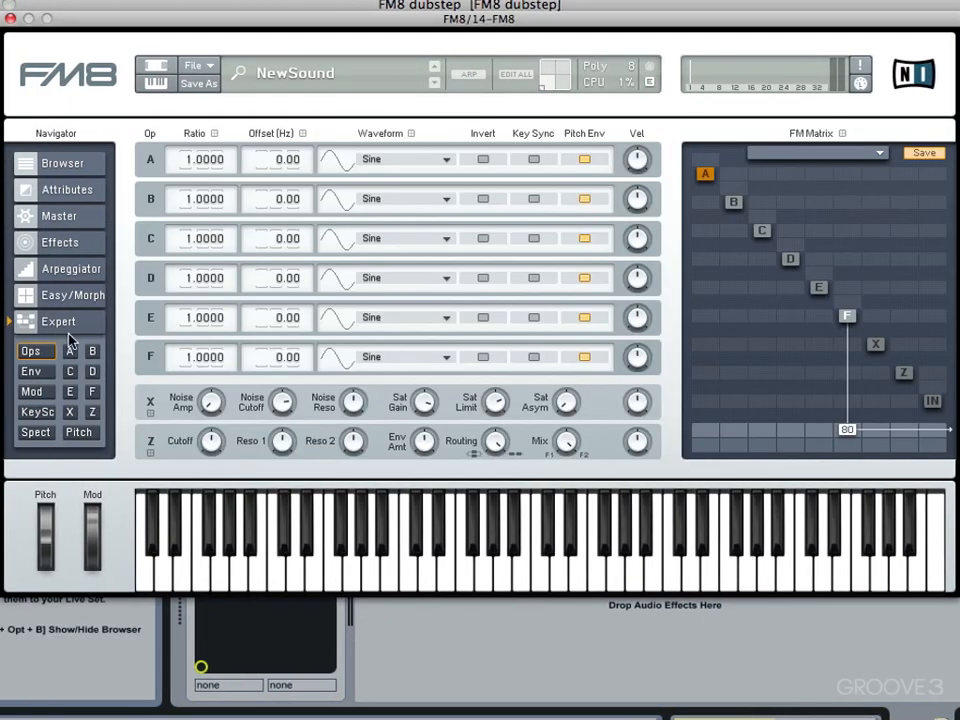
click(818, 289)
click(199, 150)
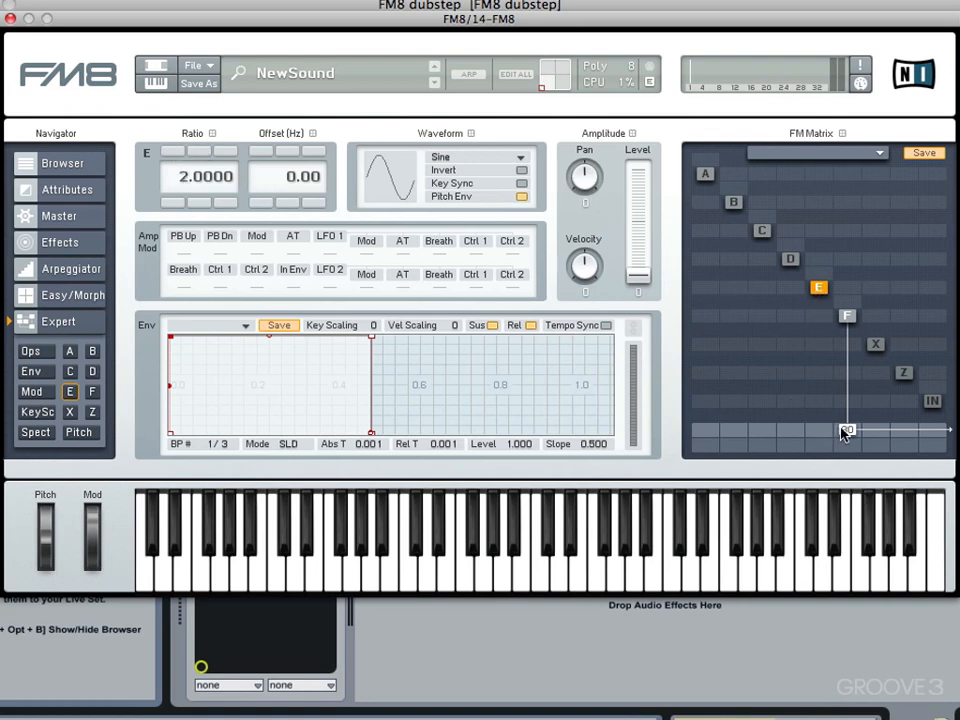
drag(846, 431, 850, 334)
drag(823, 440, 834, 383)
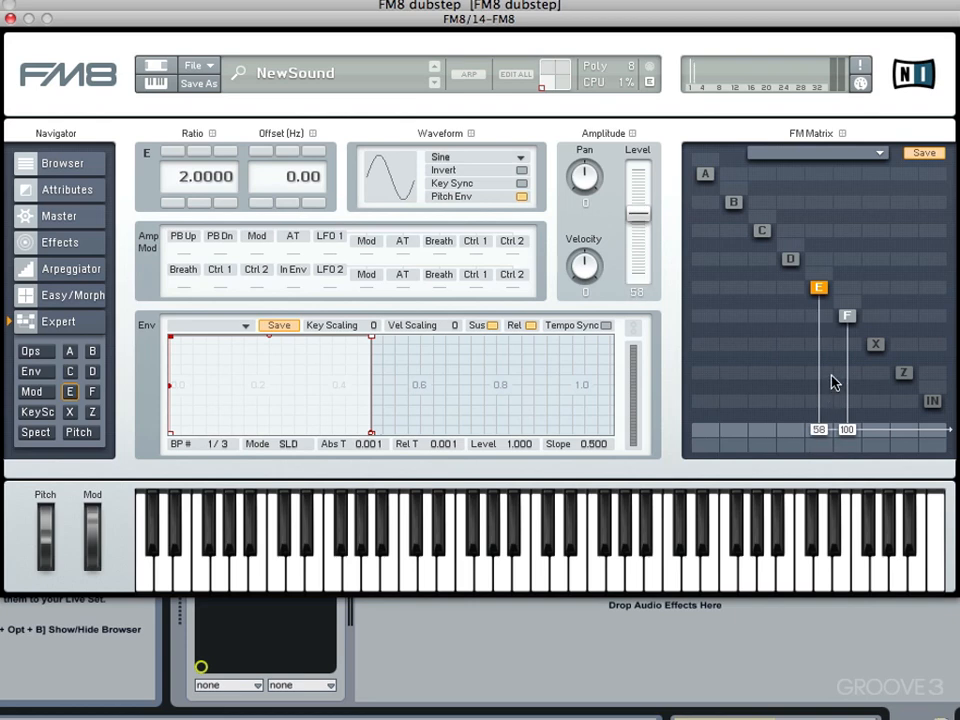
- Link the envelopes of operators E and F and shape them with a curved attack and a release of about 0.152 with slope 0.760
click(31, 373)
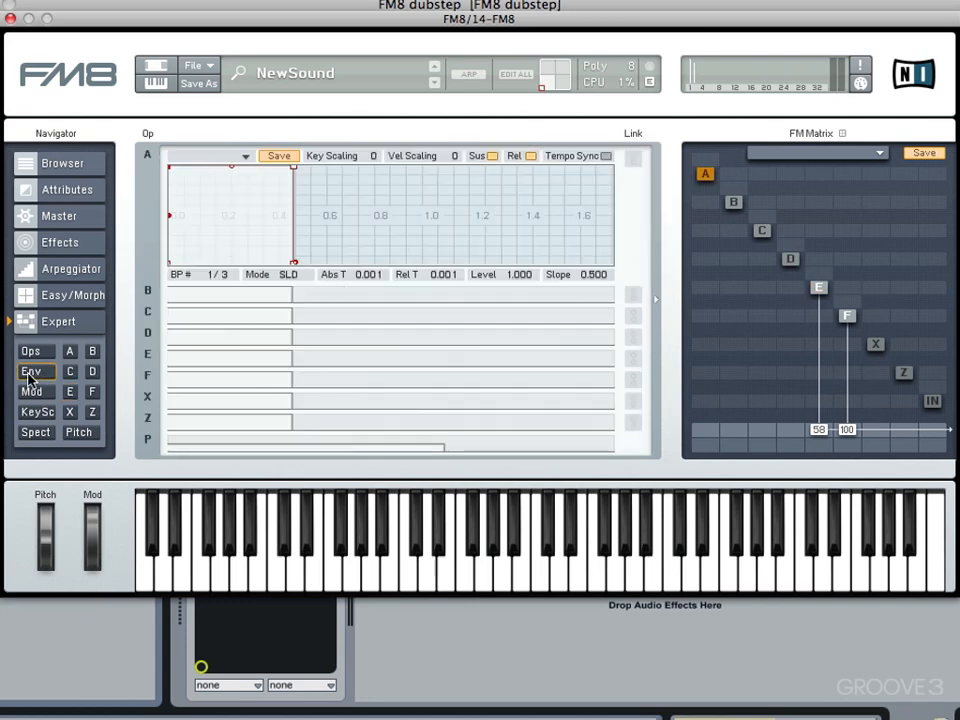
click(223, 382)
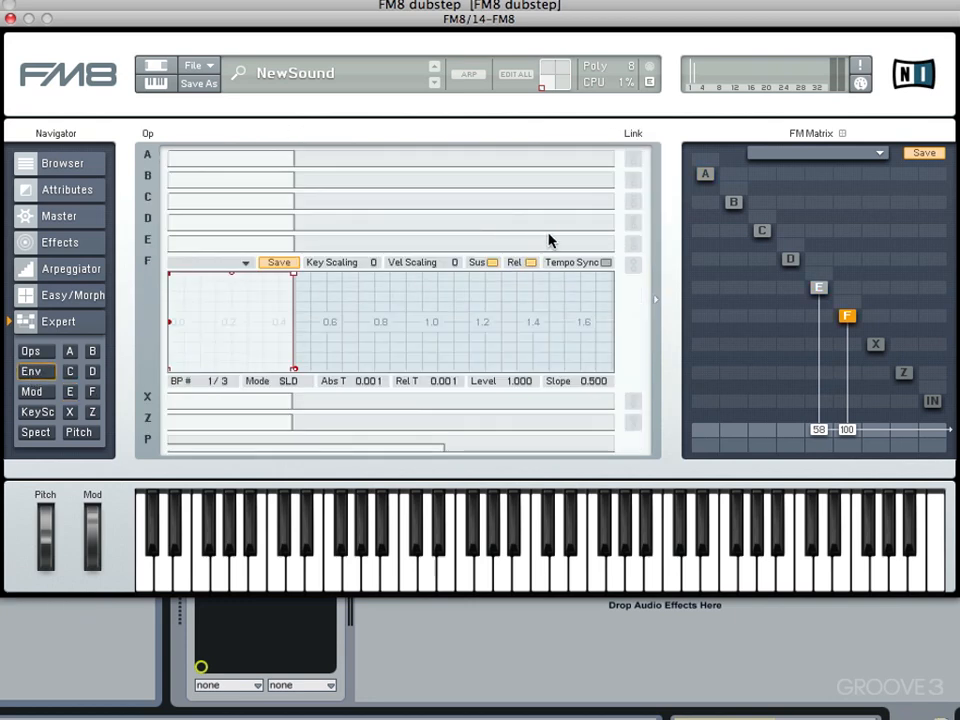
drag(170, 273, 184, 337)
drag(324, 369, 346, 356)
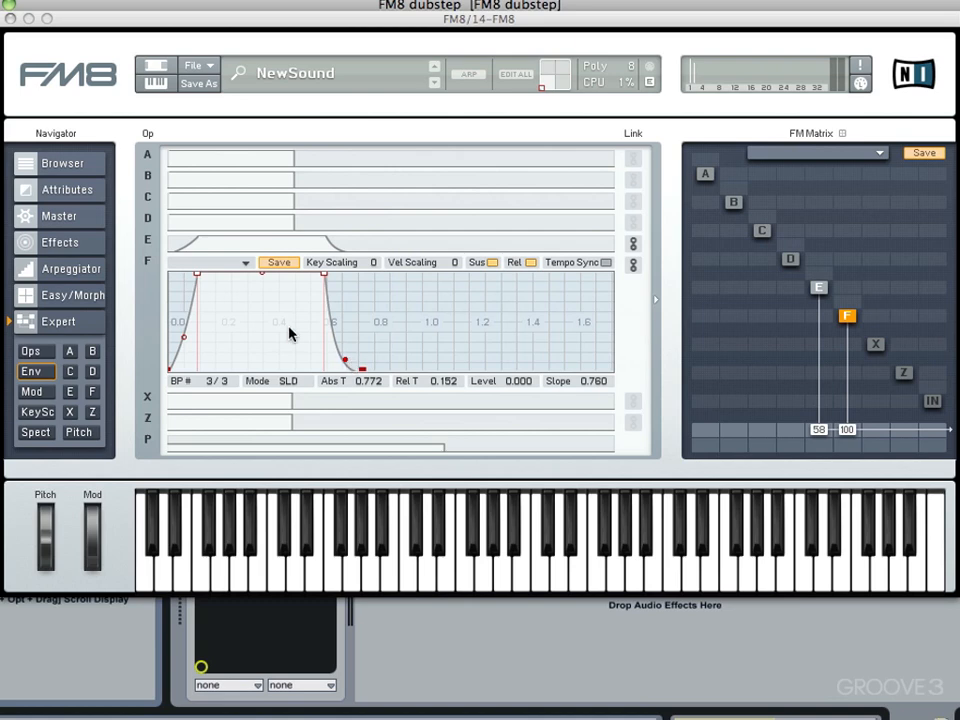
- Adjust the upward pitch bend amount for Pitch in the modulation matrix and close the instrument window
click(33, 391)
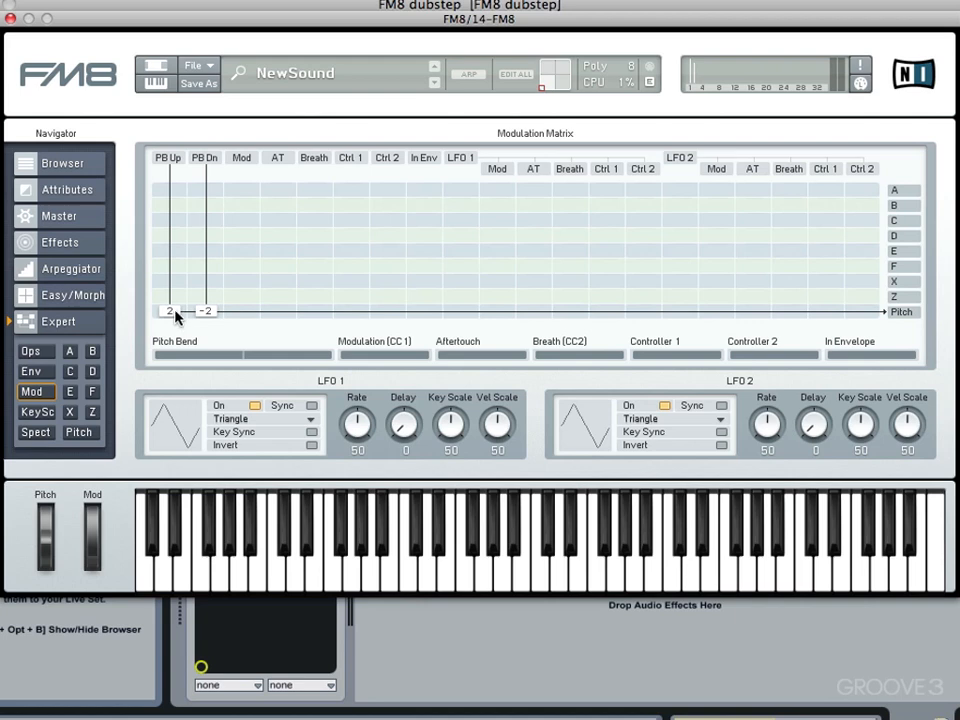
drag(175, 311, 175, 306)
click(12, 18)
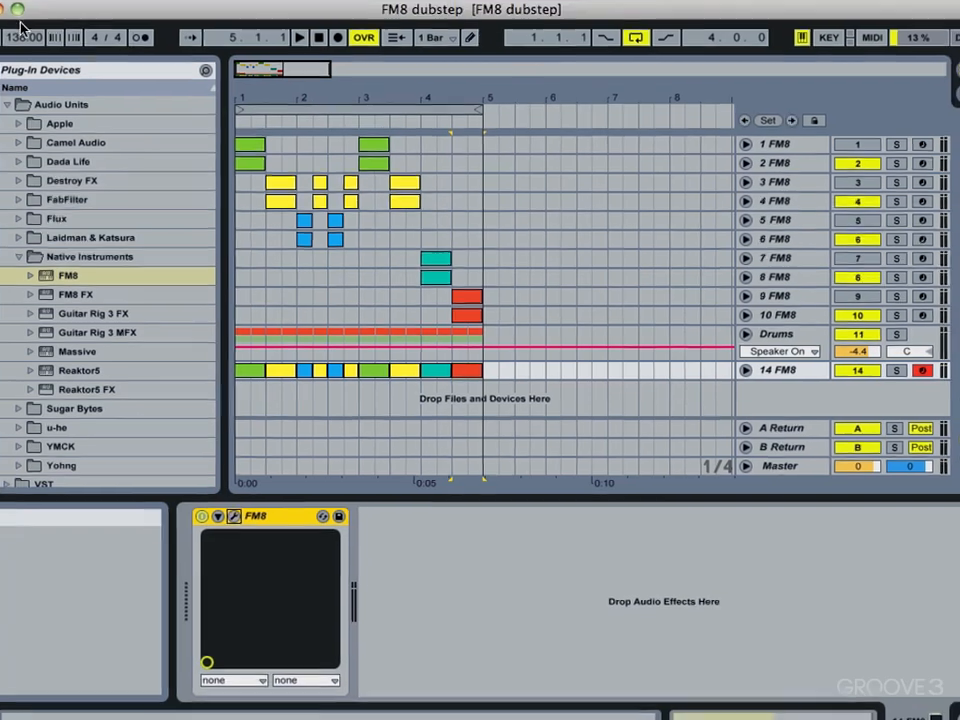
- Solo track 14 FM8 and play the arrangement from its first clip
click(877, 370)
click(267, 373)
key(space)
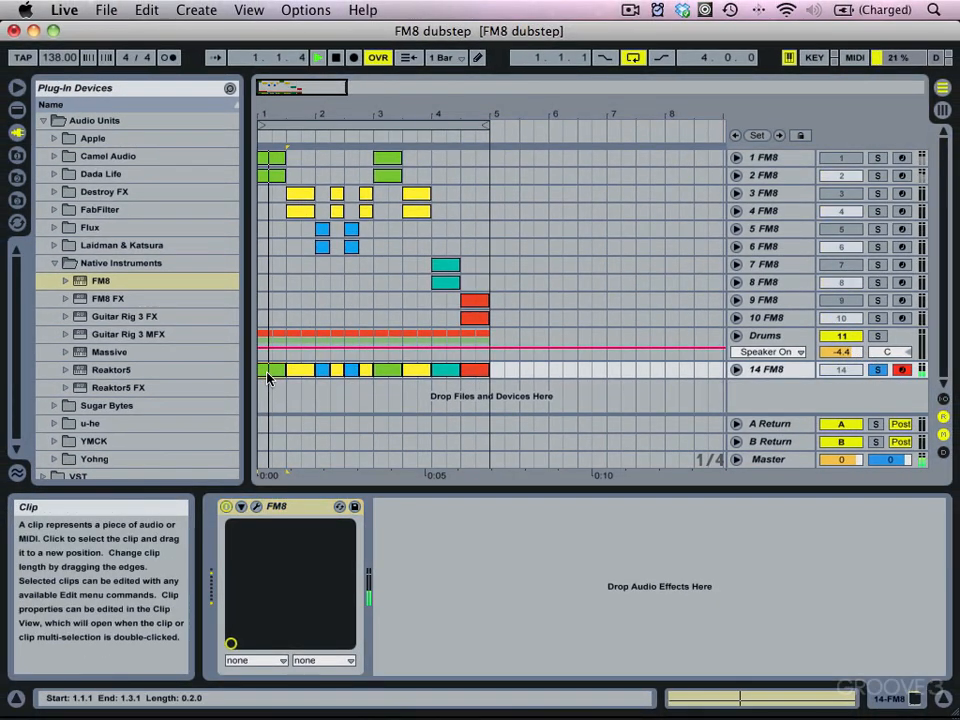